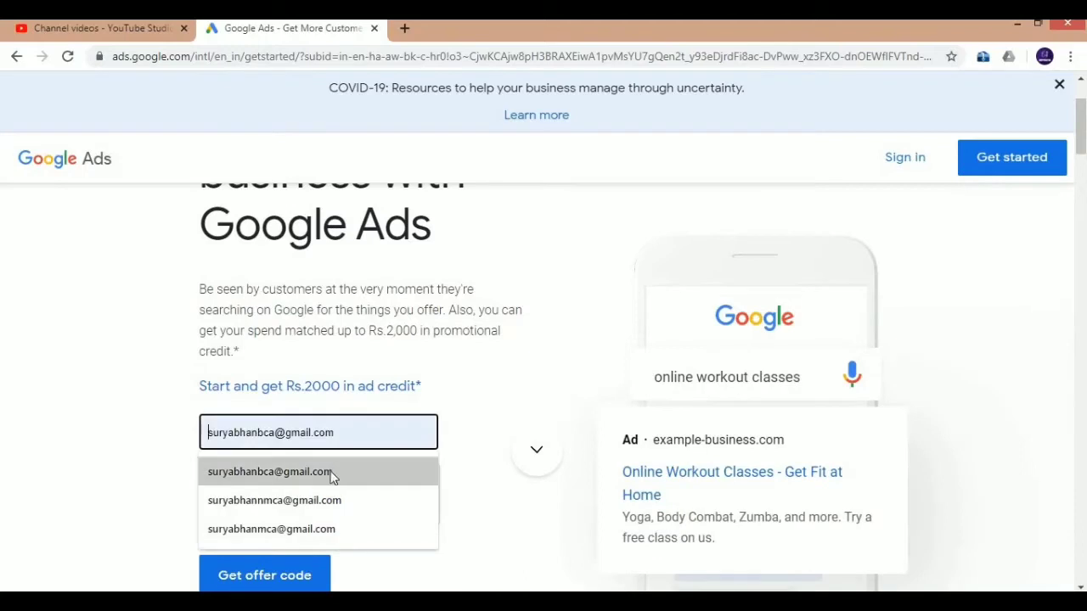
Fill in the account's e-mail address in the ad credit form and complete the robot check by selecting the traffic light squares
left_click(309, 502)
left_click(227, 500)
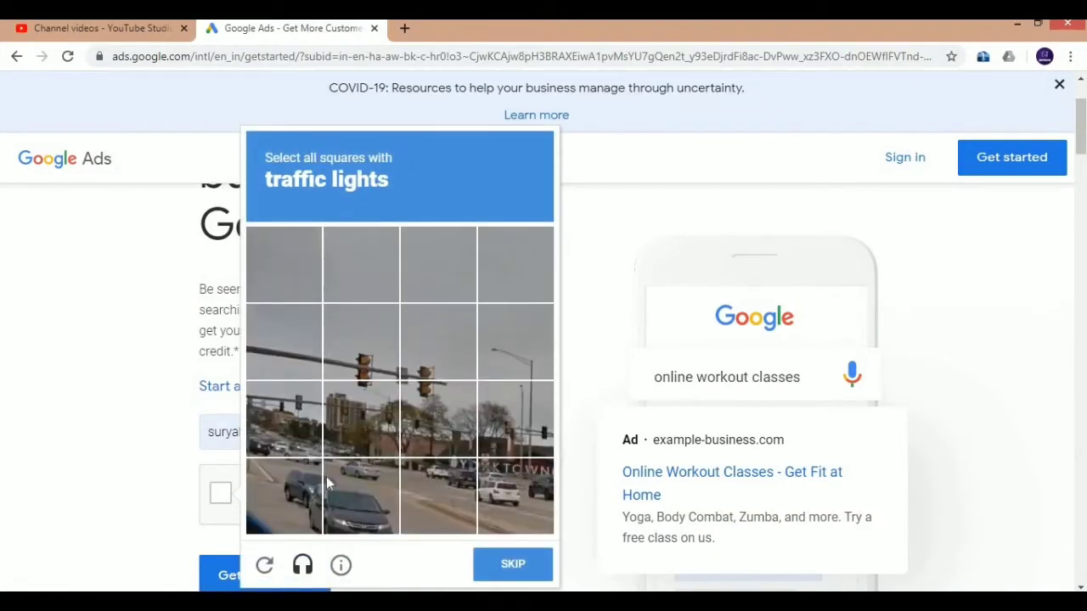
left_click(347, 374)
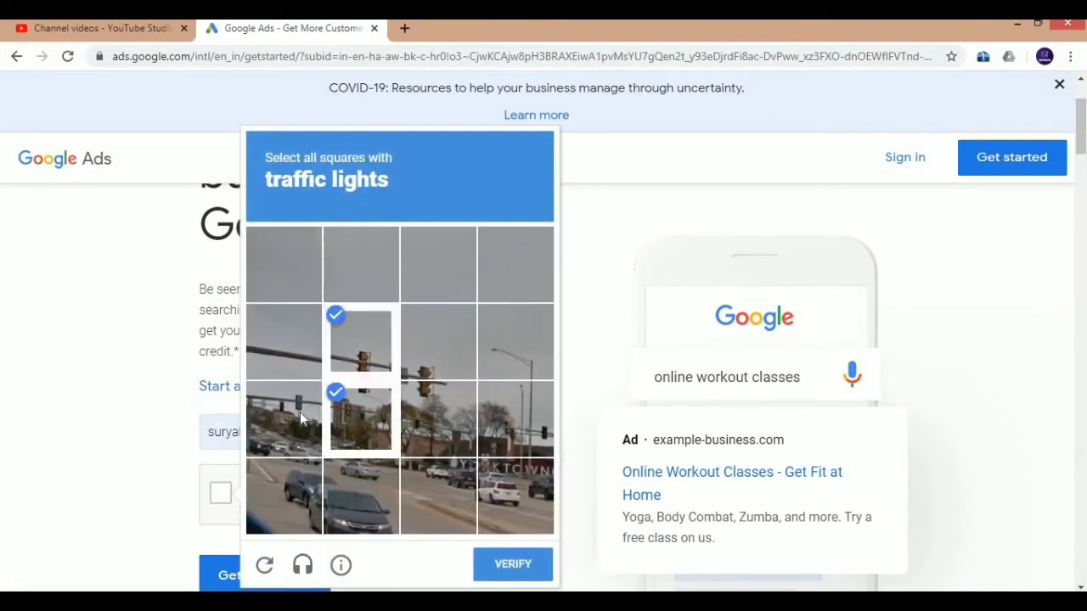
left_click(300, 412)
left_click(444, 415)
left_click(444, 376)
left_click(521, 371)
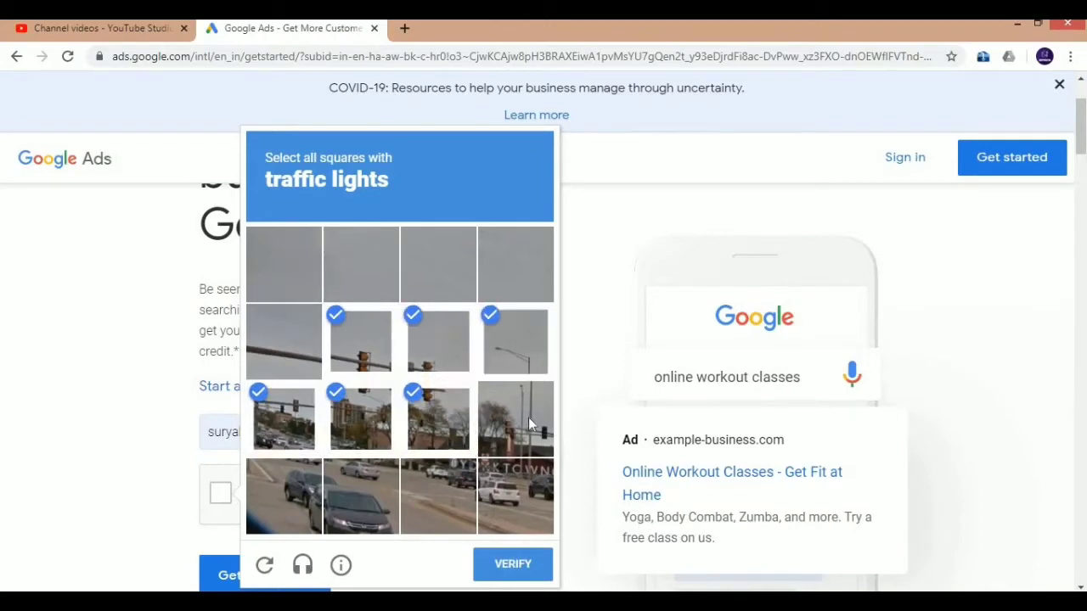
left_click(527, 417)
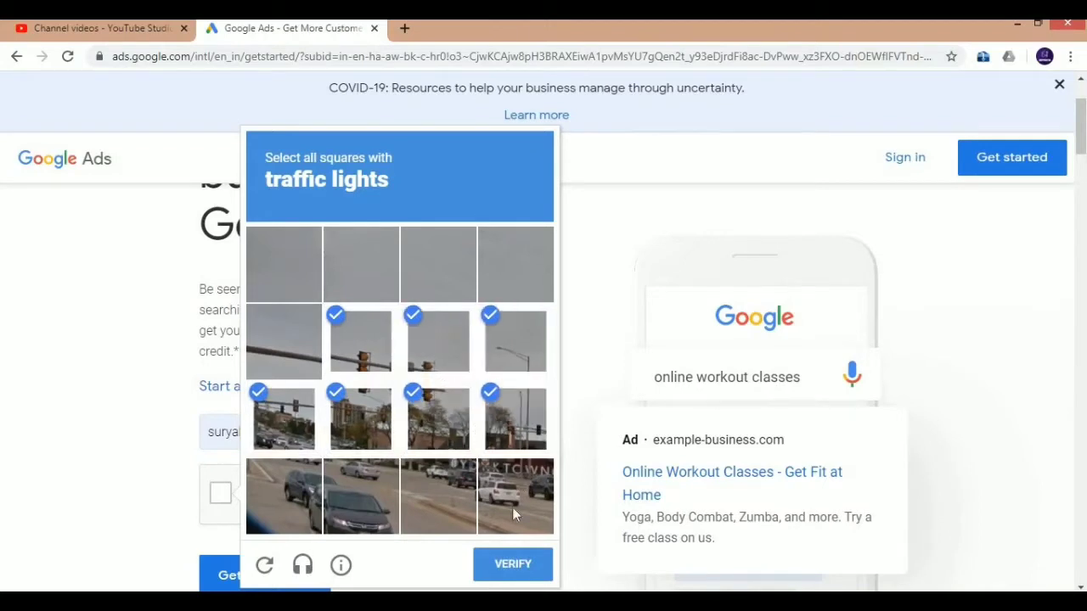
left_click(513, 563)
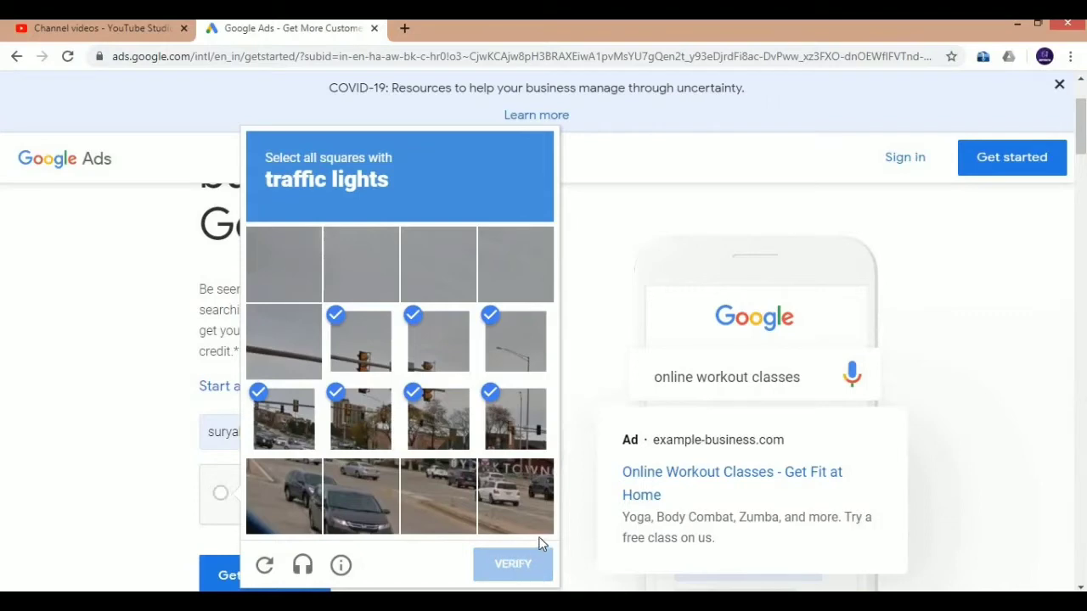
Request the Rs.2000 ad credit offer code and open a new browser tab for checking the mailbox
scroll(305, 515, "down", 1)
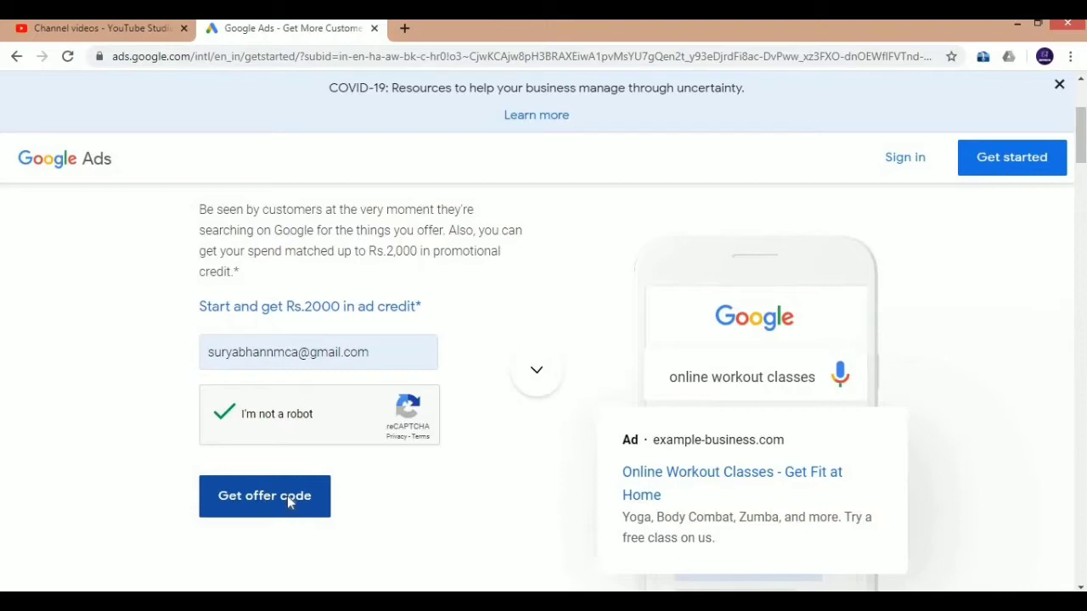
left_click(288, 501)
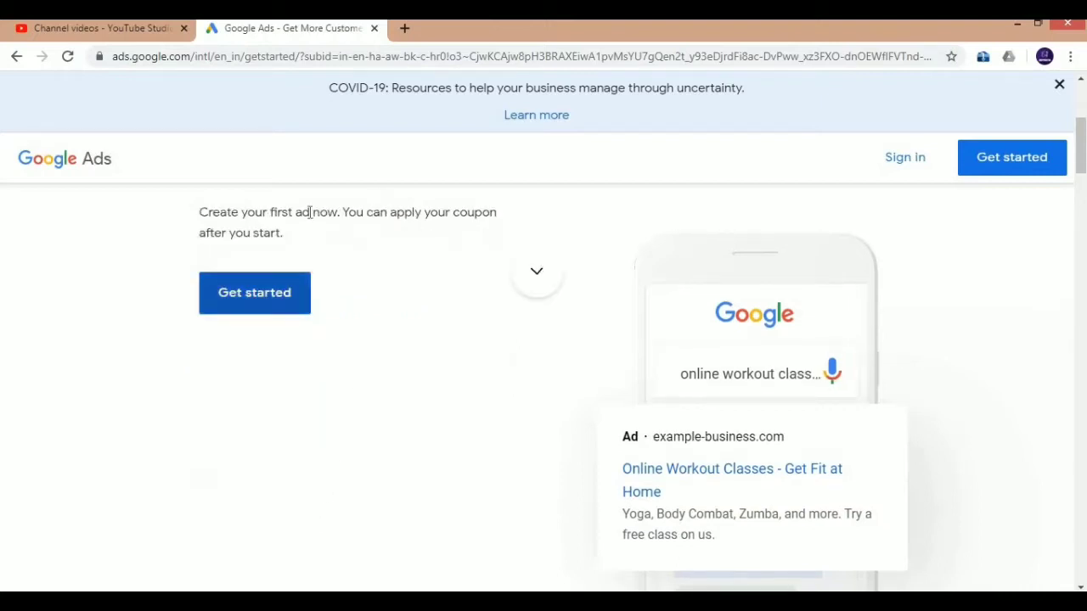
left_click(405, 28)
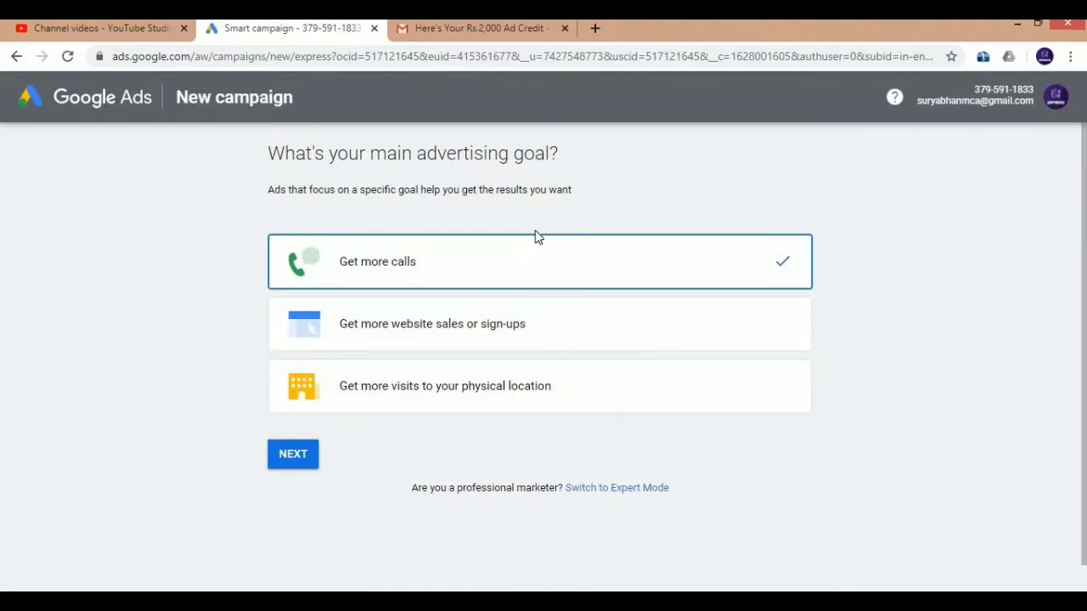
Switch the new campaign to Expert Mode and choose Product and brand consideration as its goal
left_click(634, 491)
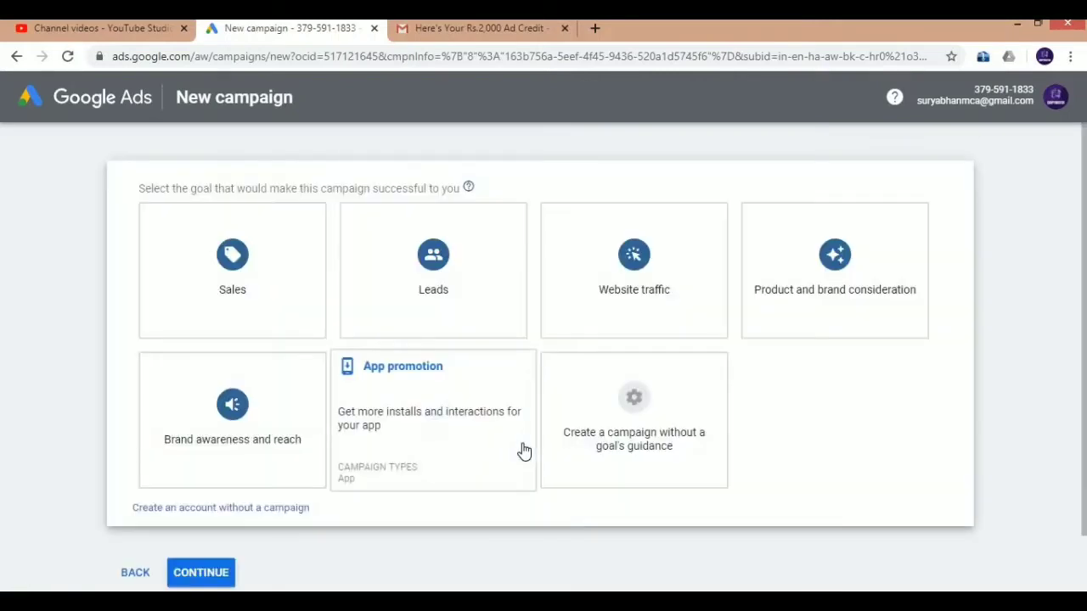
left_click(518, 451)
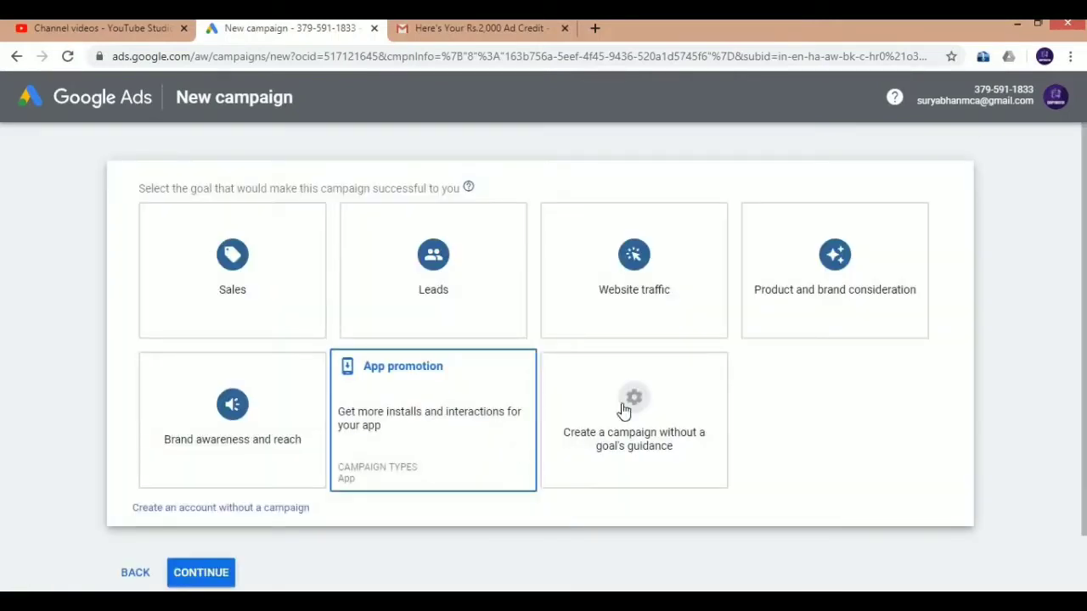
left_click(829, 272)
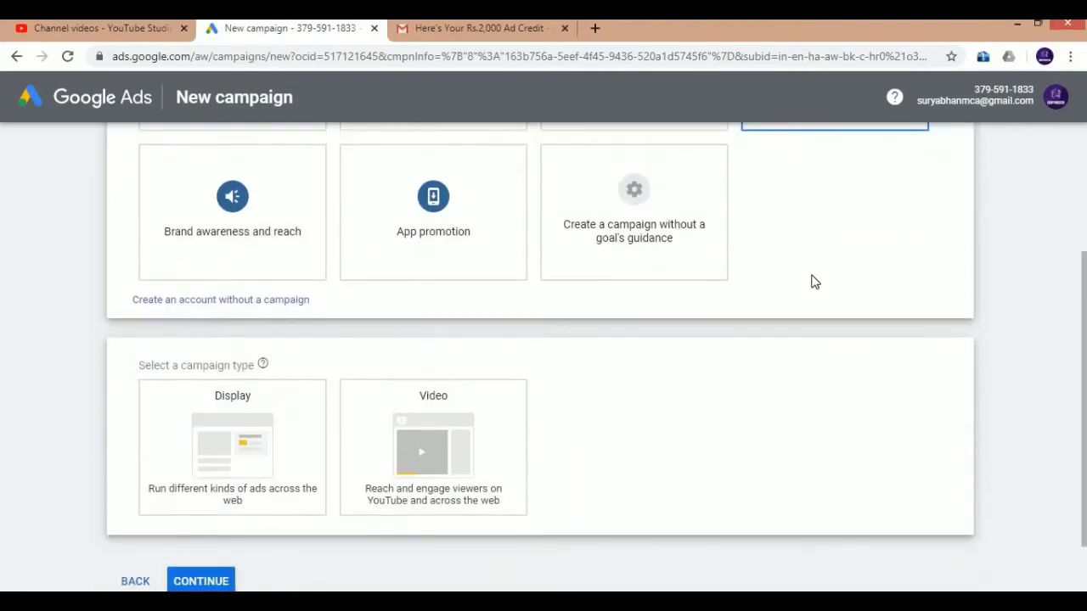
Choose the Video campaign type with the Influence consideration subtype and continue to the campaign setup
left_click(454, 450)
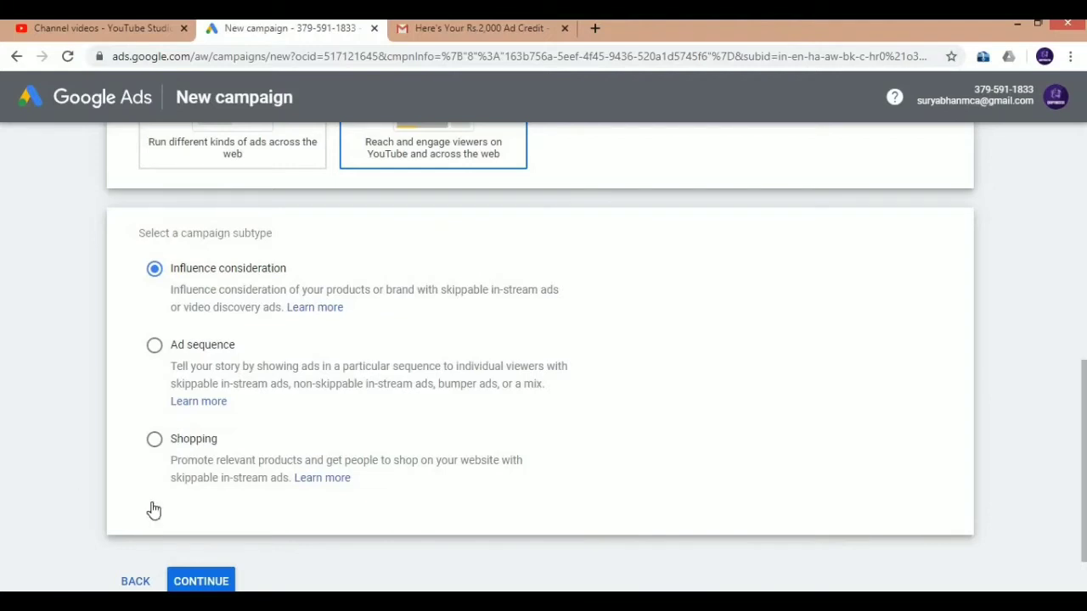
scroll(215, 552, "down", 2)
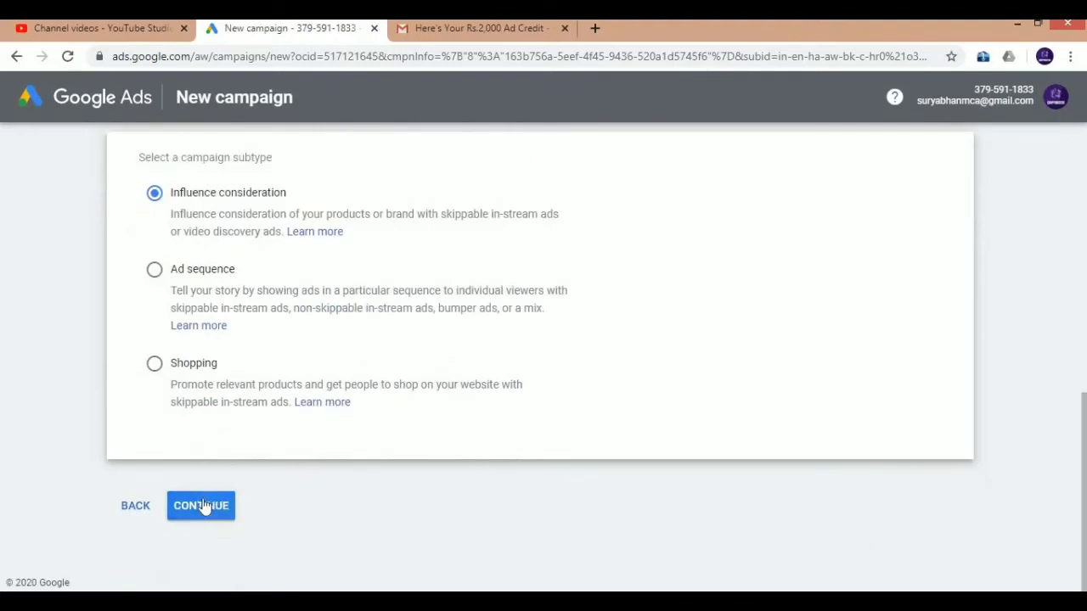
left_click(203, 505)
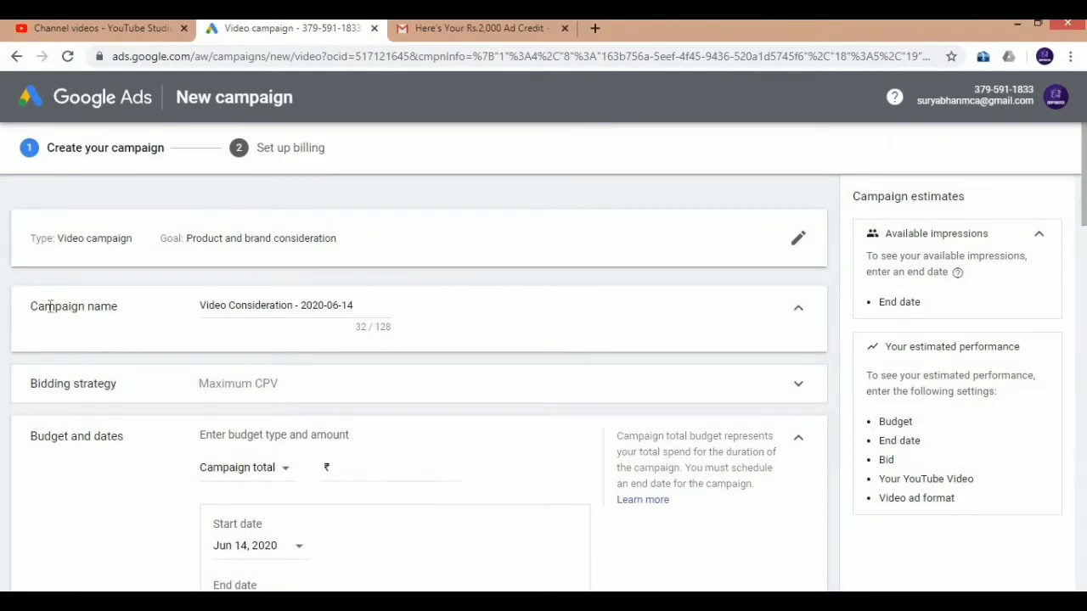
Replace the campaign name with the copied video title beginning "How to download Wondershare Filmora 9"
left_click_drag(117, 307, 24, 314)
left_click(23, 314)
left_click(330, 334)
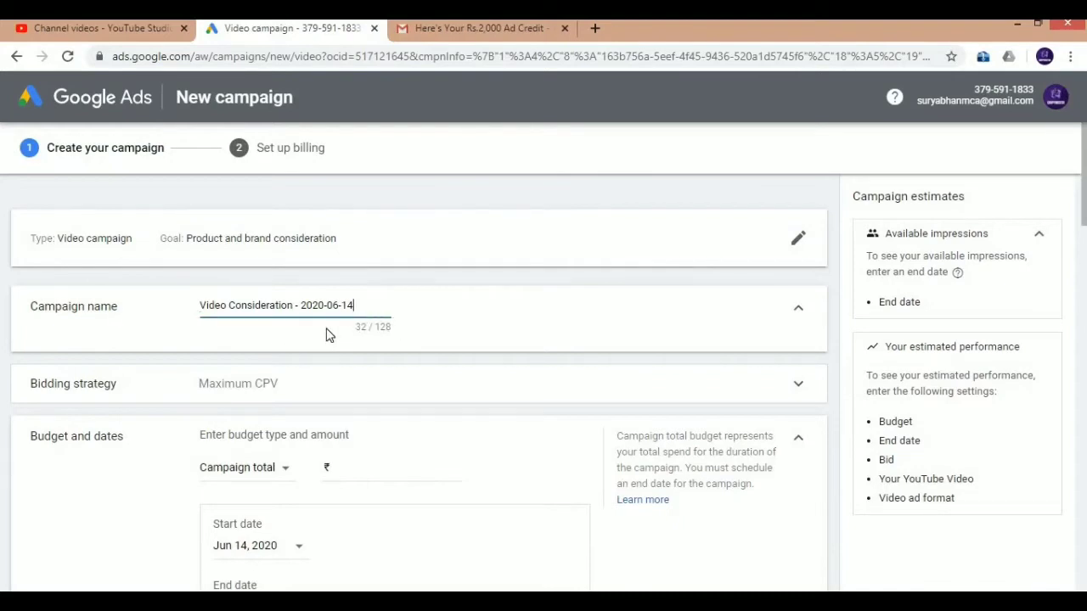
scroll(327, 333, "down", 1)
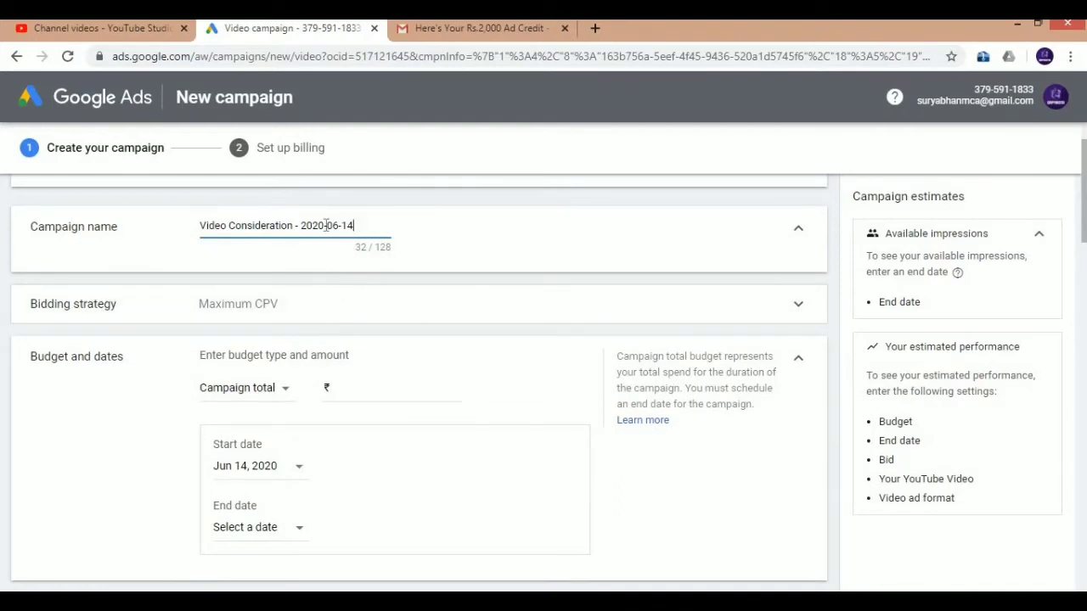
key("ctrl+a")
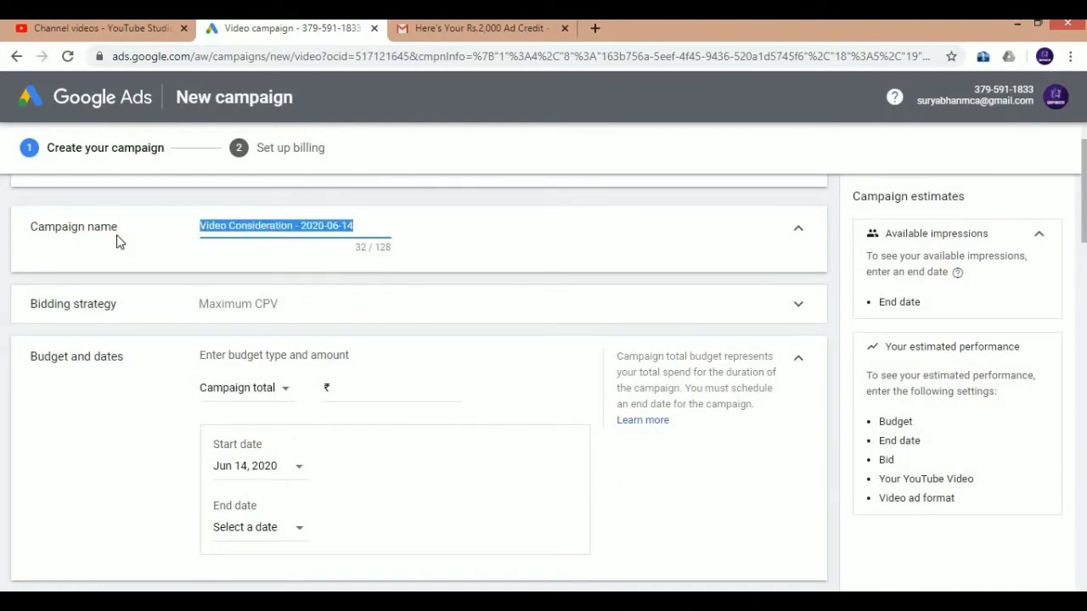
key("ctrl+v")
Replace the ad group name with the copied video title ending in "[Hindi] | 2020 | CripyRoster | Guide"
scroll(182, 247, "down", 5)
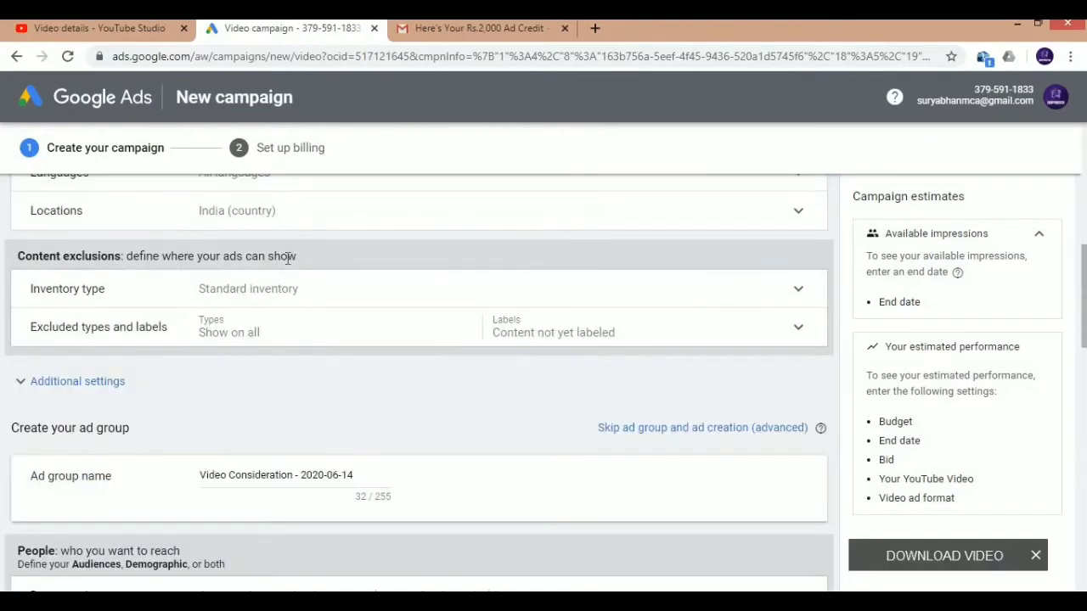
scroll(287, 258, "down", 1)
left_click_drag(56, 396, 30, 399)
left_click(30, 399)
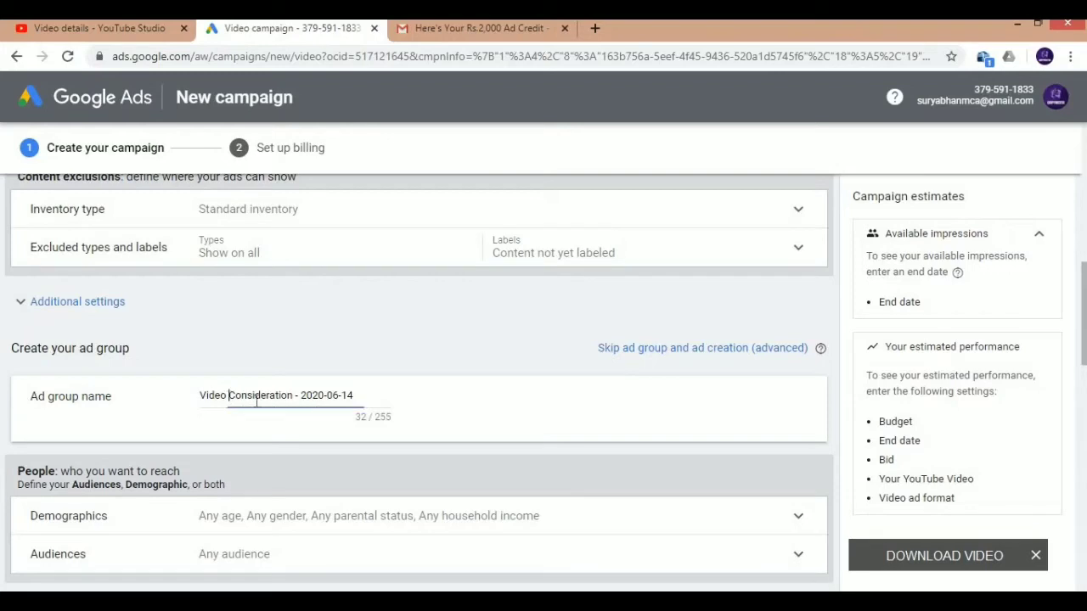
left_click(297, 396)
triple_click(298, 397)
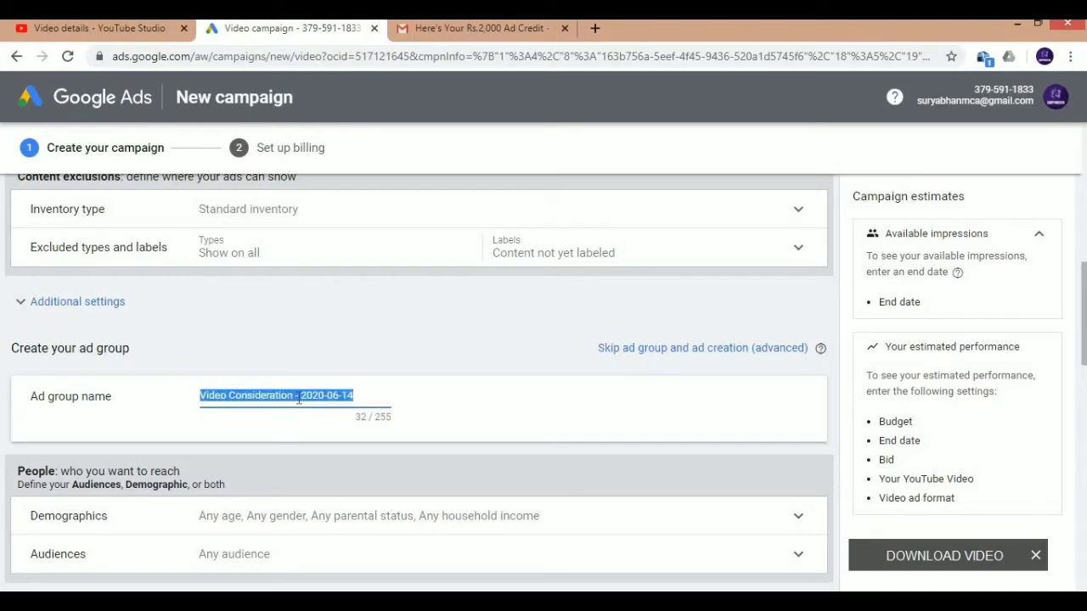
key("ctrl+v")
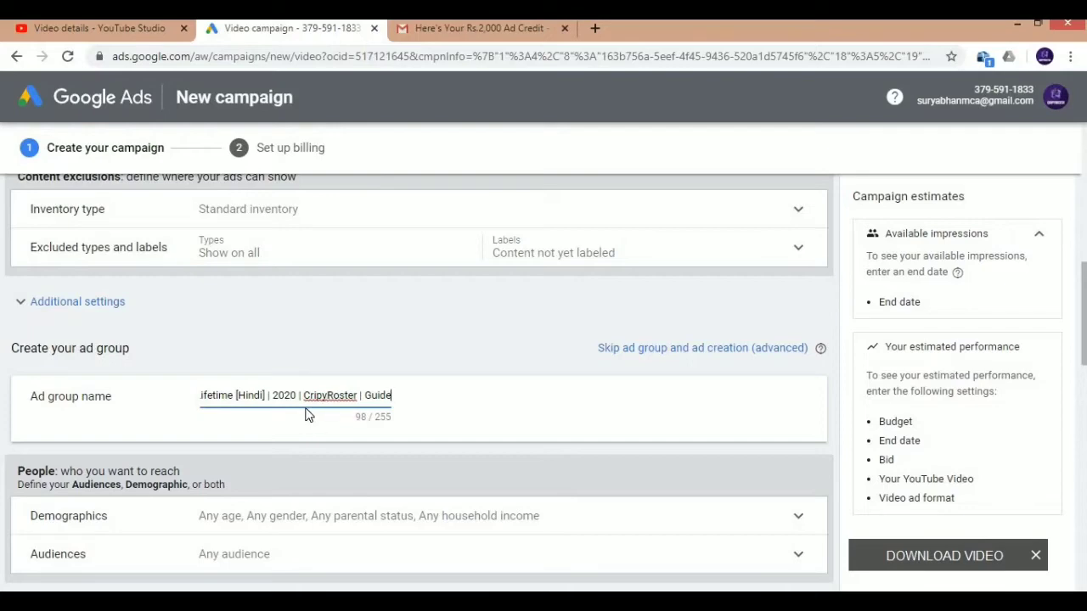
Set a campaign total budget of ₹1,000.00 with an end date of Jun 30, 2020
scroll(304, 413, "down", 1)
scroll(159, 395, "up", 4)
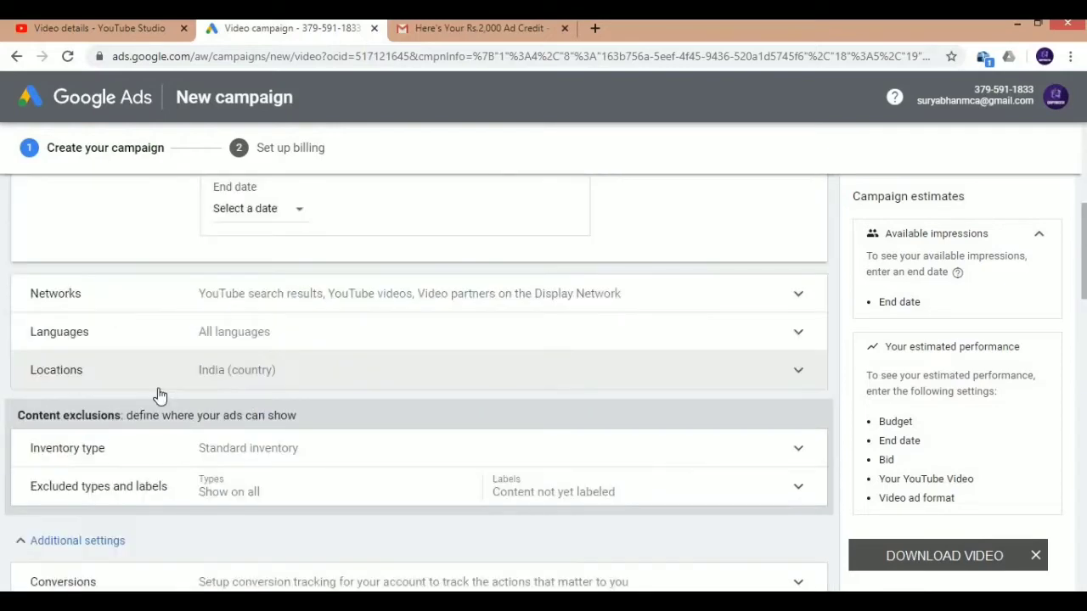
scroll(160, 396, "up", 3)
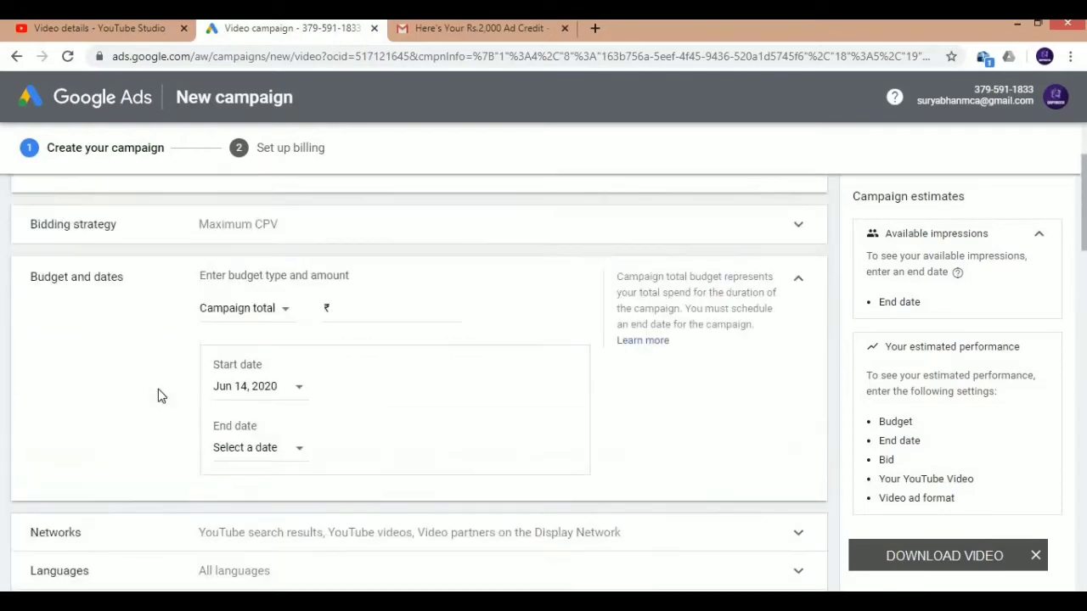
scroll(145, 373, "up", 2)
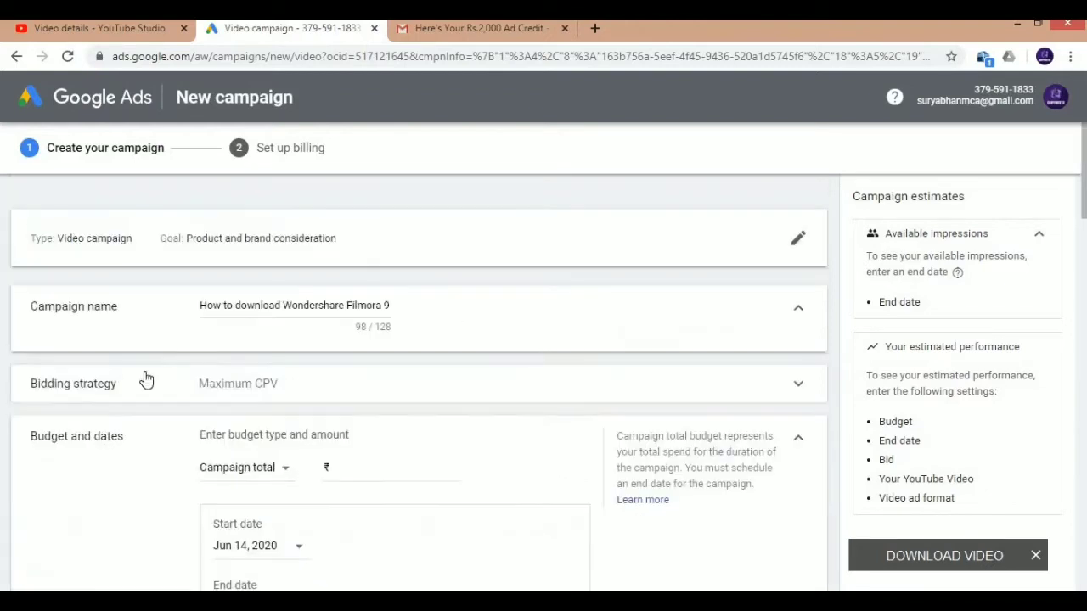
scroll(144, 371, "down", 1)
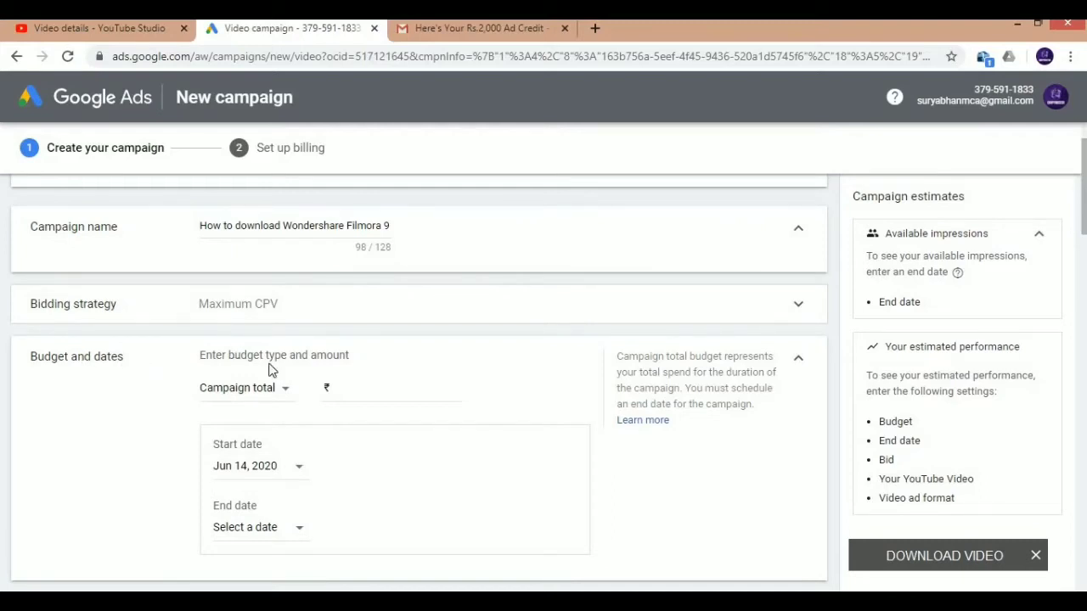
left_click(238, 391)
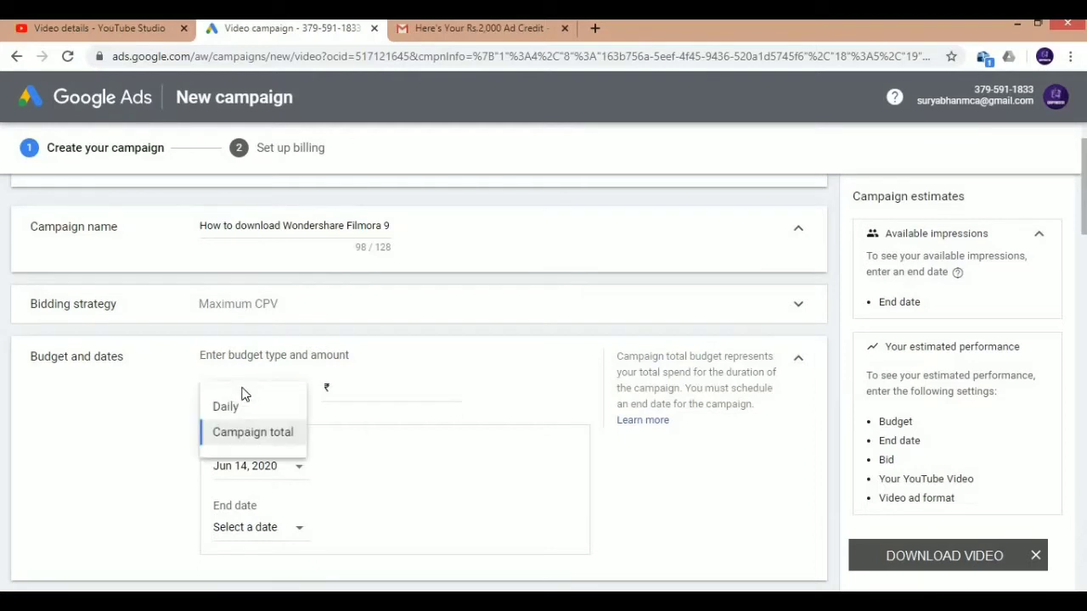
left_click(364, 390)
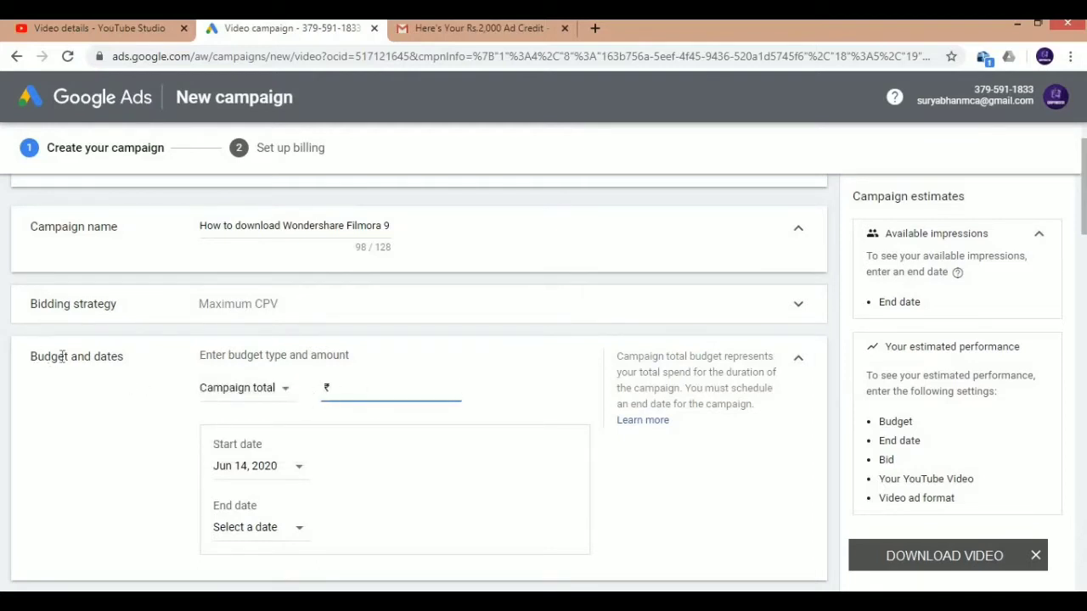
left_click_drag(62, 357, 31, 357)
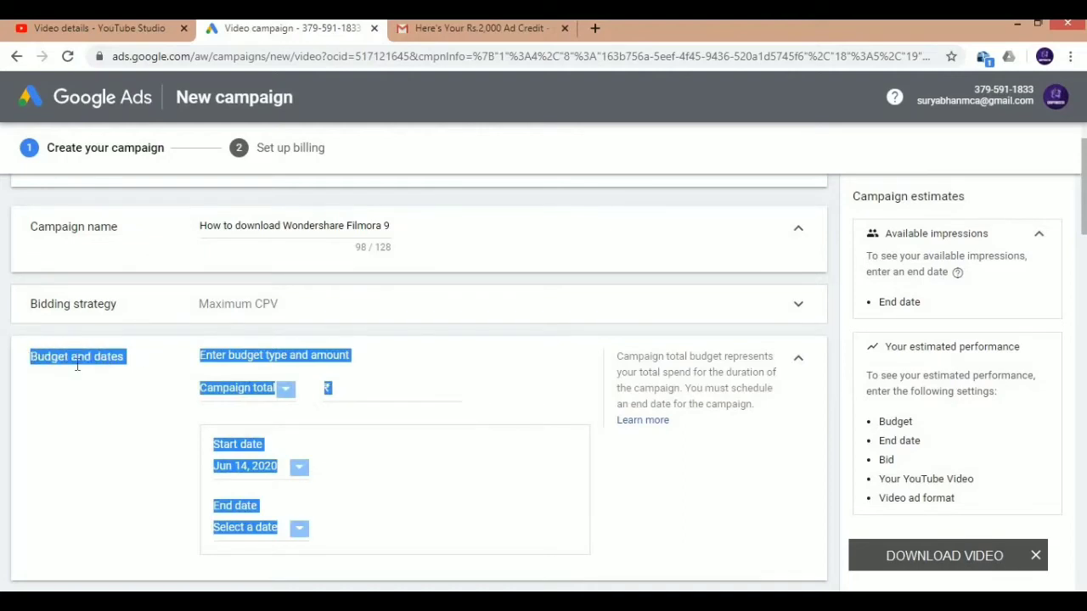
left_click(370, 383)
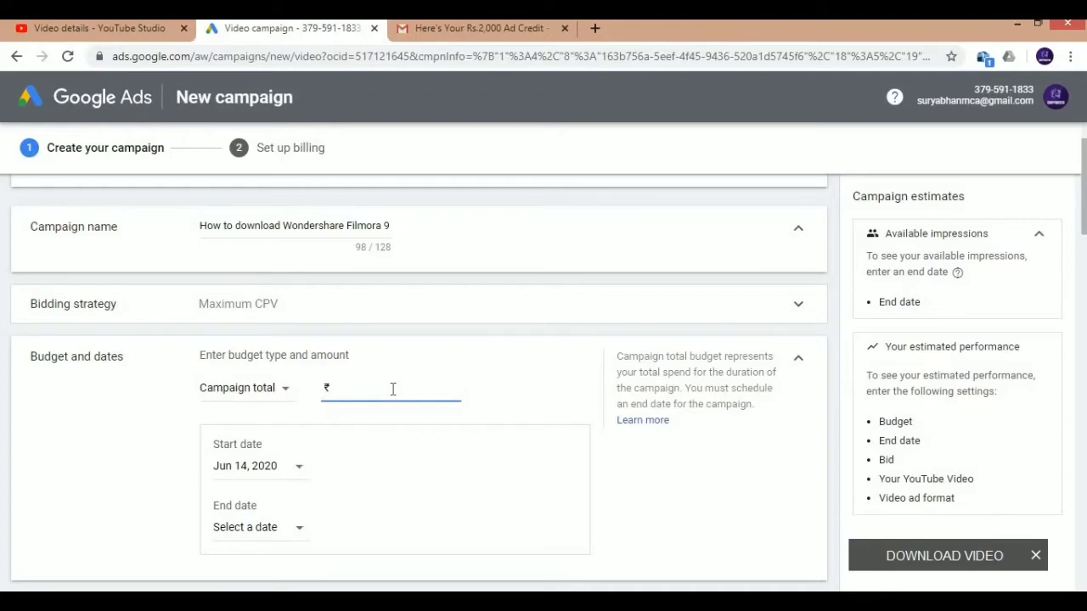
type("100")
left_click(292, 530)
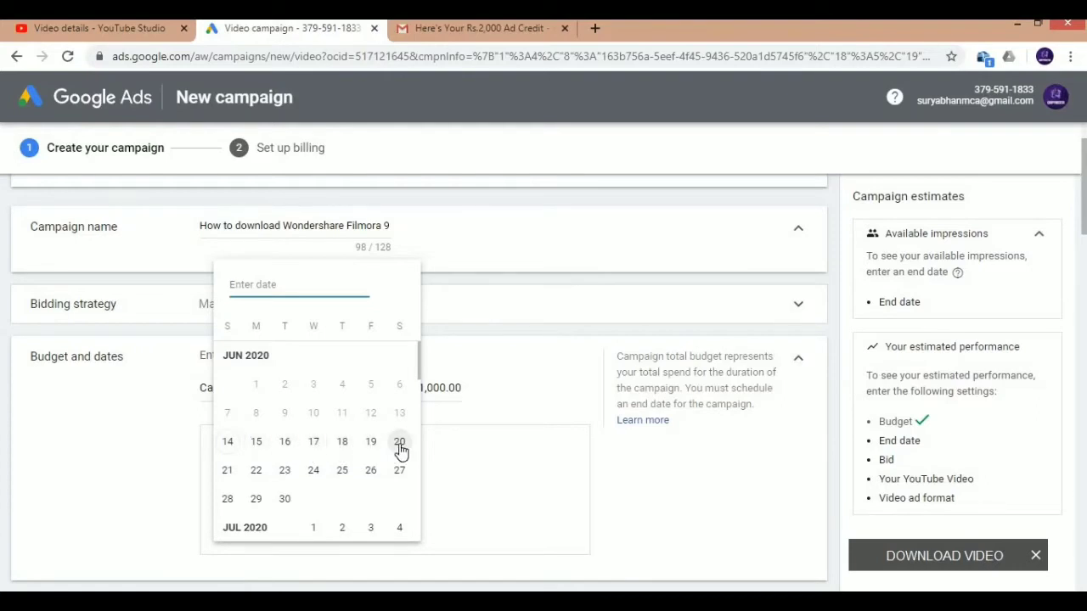
left_click(285, 498)
Exclude YouTube videos from the campaign's networks, keeping only YouTube search results, and collapse the network settings
scroll(306, 493, "down", 3)
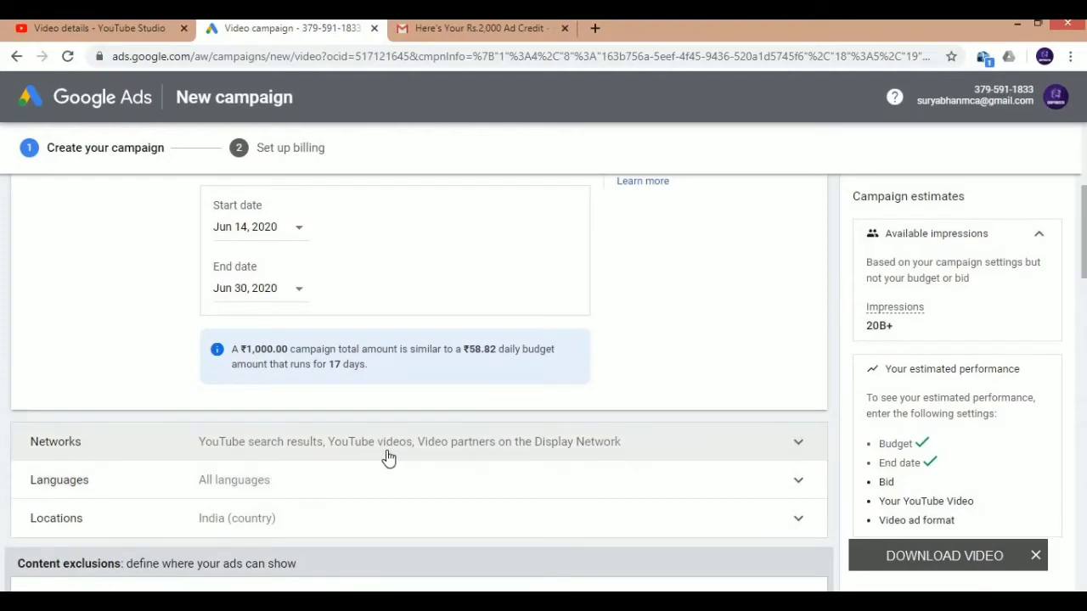
left_click(334, 451)
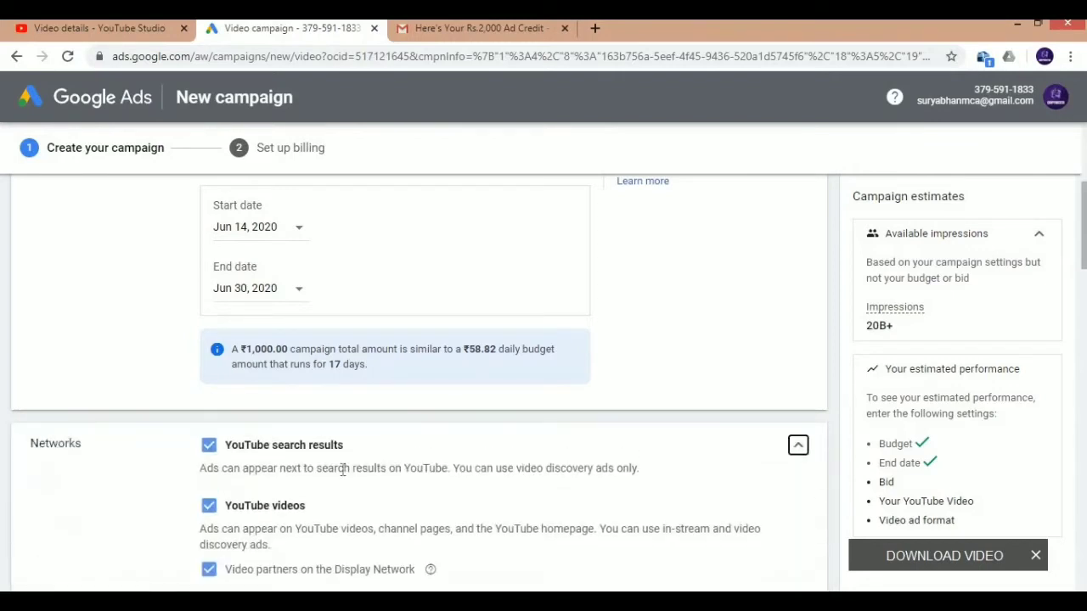
left_click(205, 512)
scroll(247, 521, "down", 1)
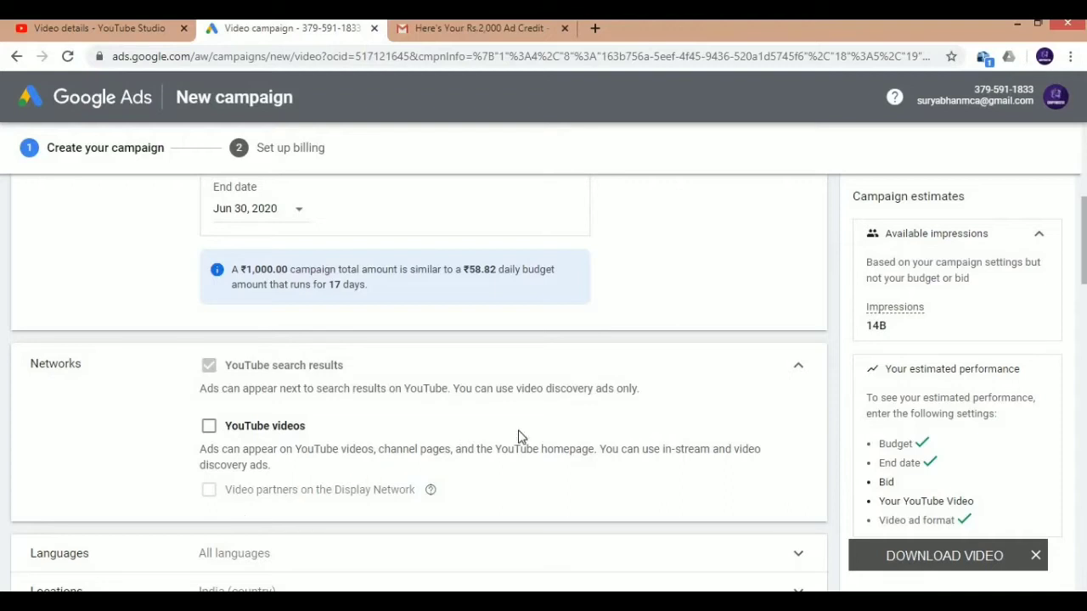
left_click(800, 370)
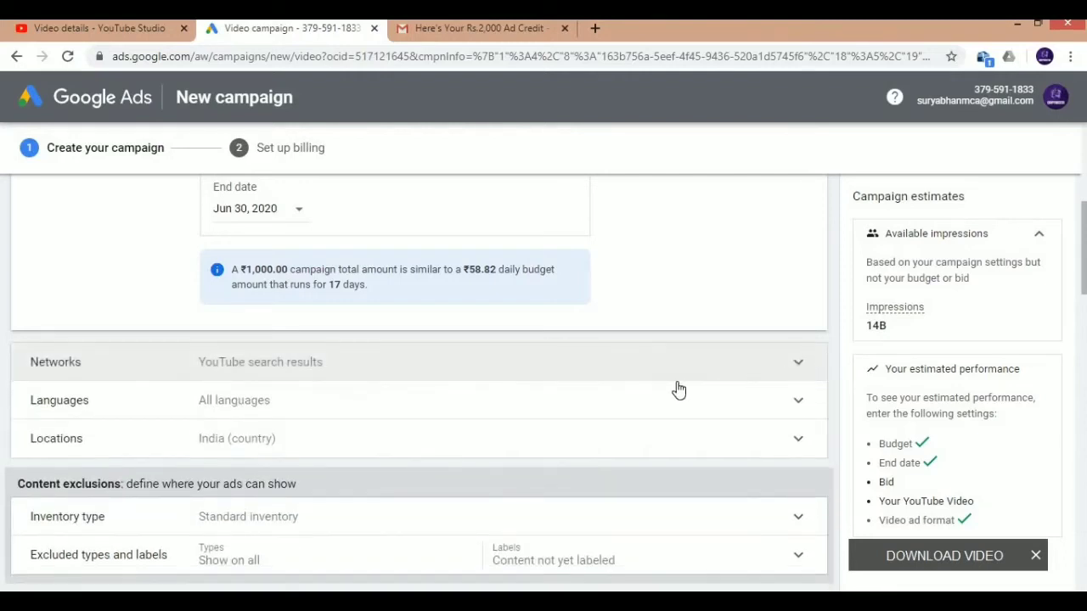
Set the campaign's target language to Hindi instead of all languages
left_click(416, 414)
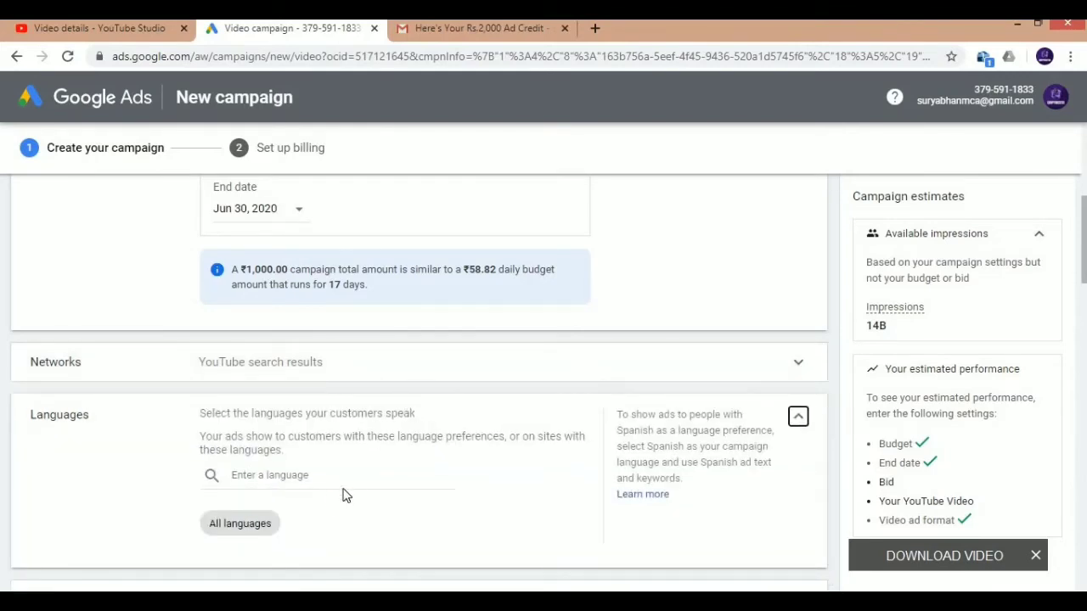
left_click(210, 529)
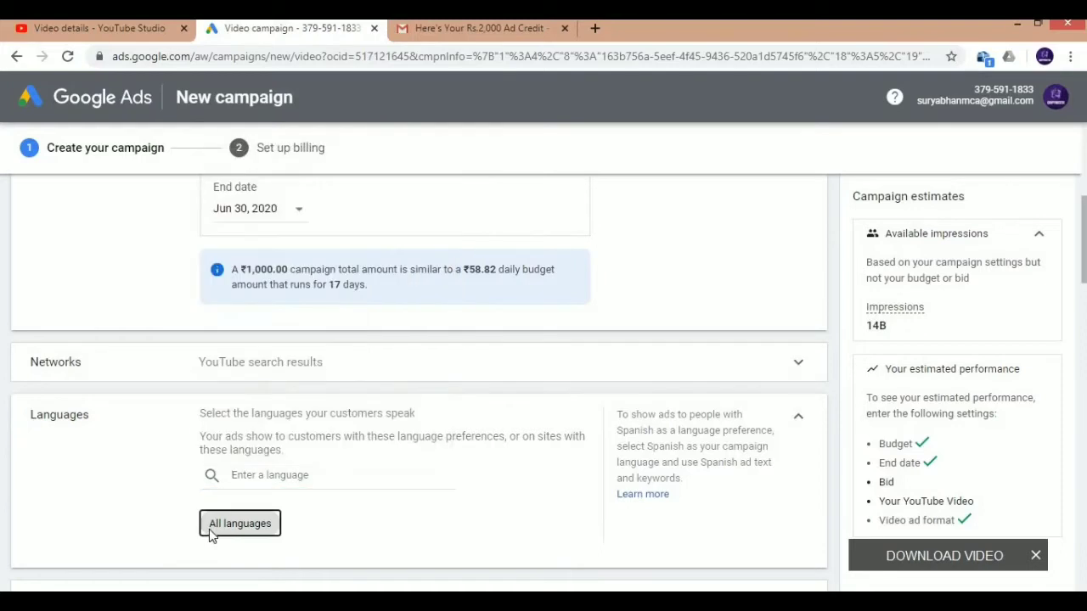
left_click(254, 475)
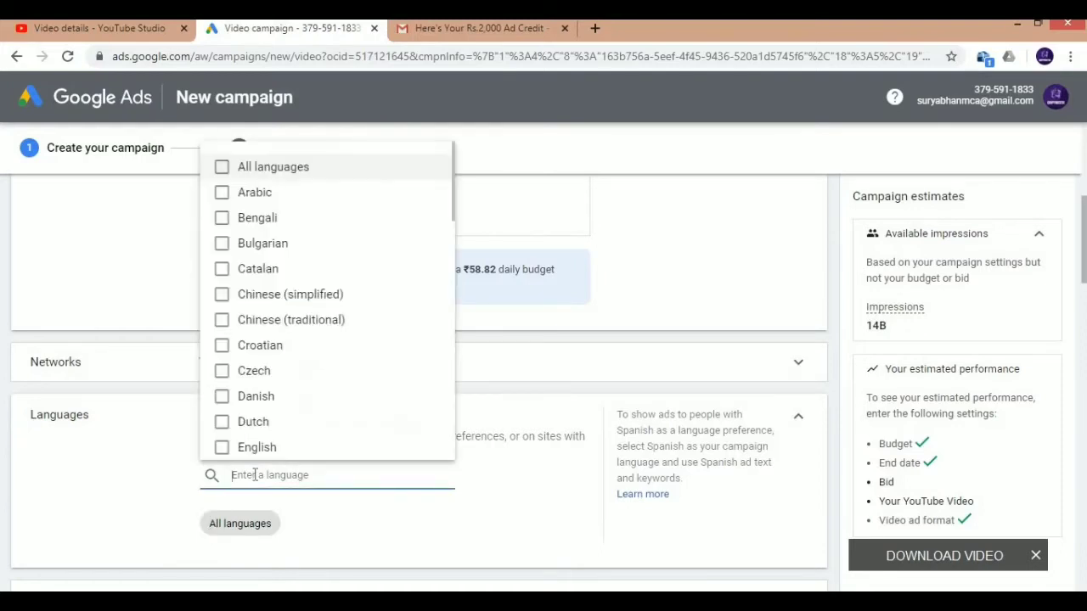
scroll(242, 352, "down", 1)
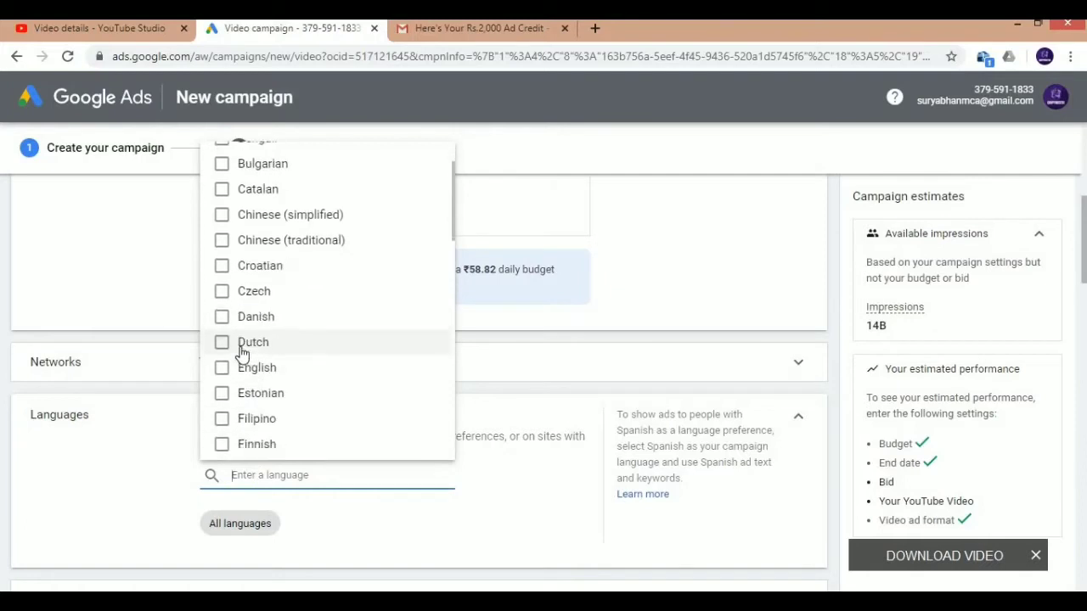
scroll(242, 352, "down", 2)
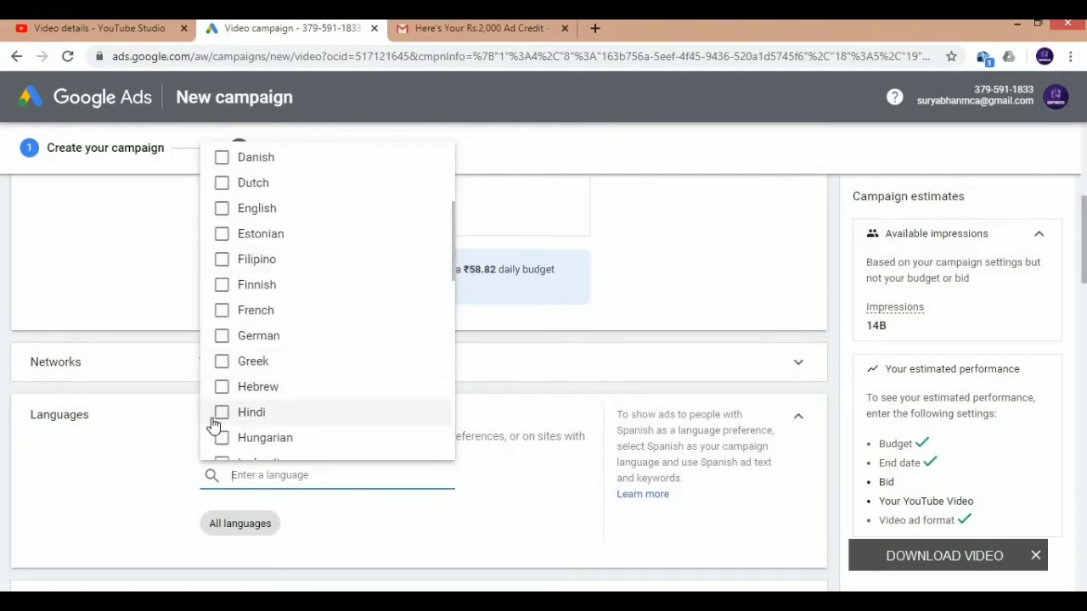
left_click(222, 414)
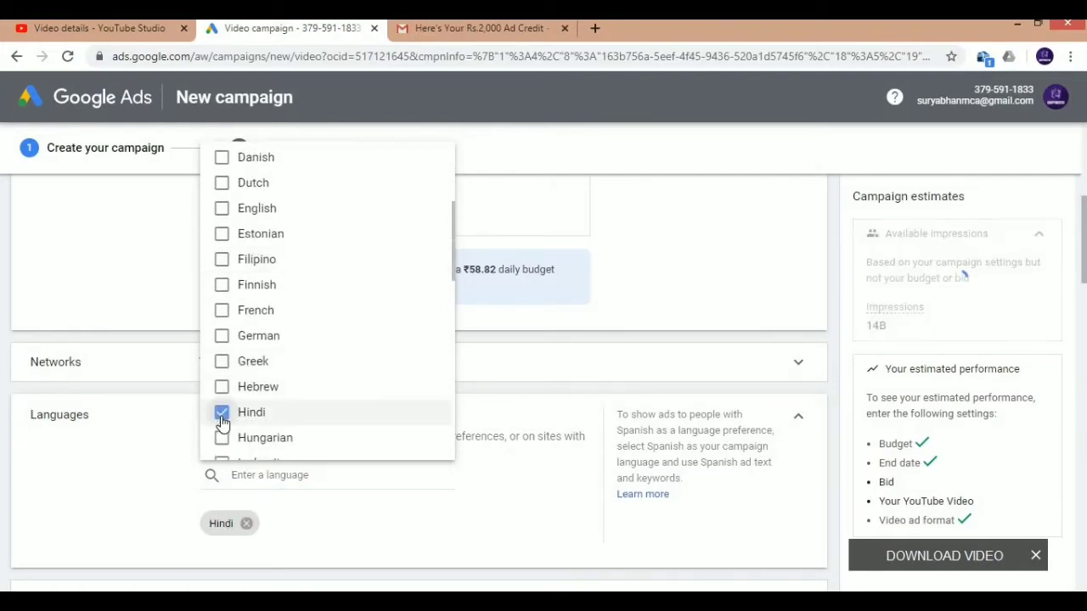
left_click(348, 523)
Switch the campaign's location targeting to entering another location and target the country India
scroll(347, 523, "down", 2)
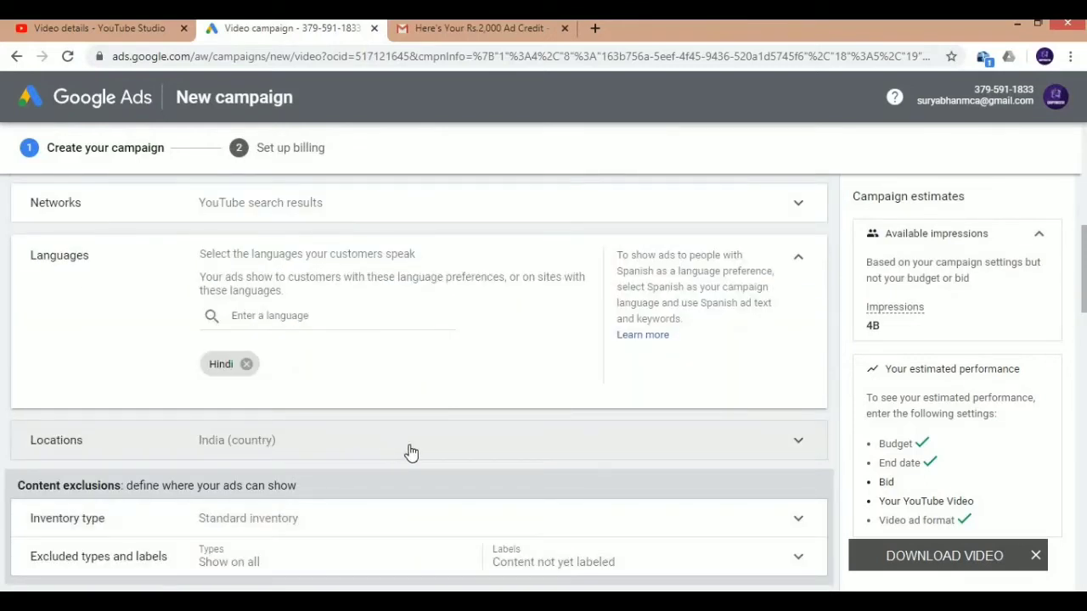
left_click(516, 443)
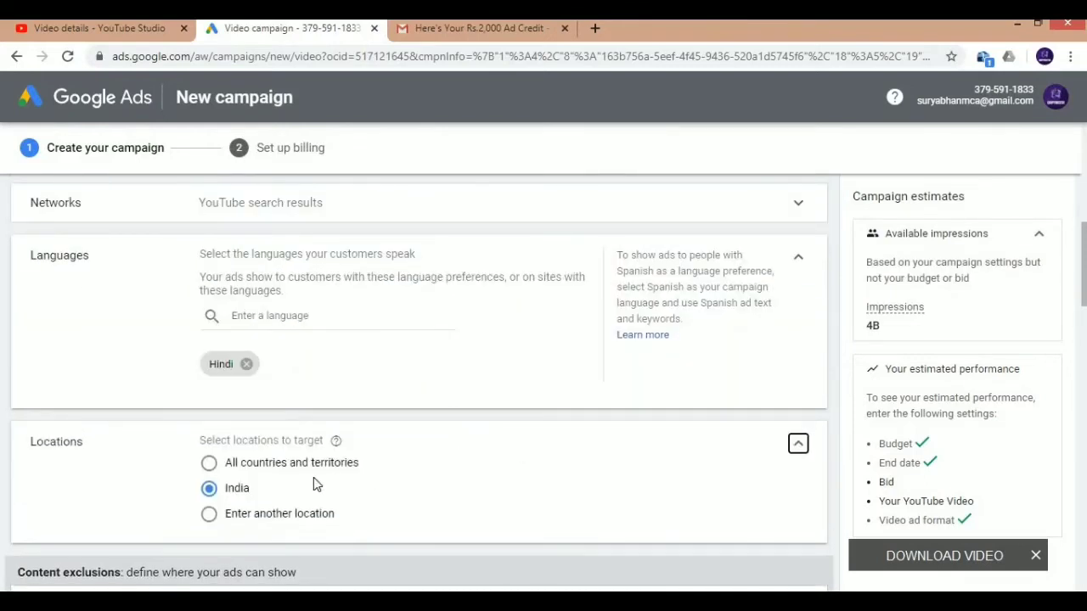
left_click(209, 516)
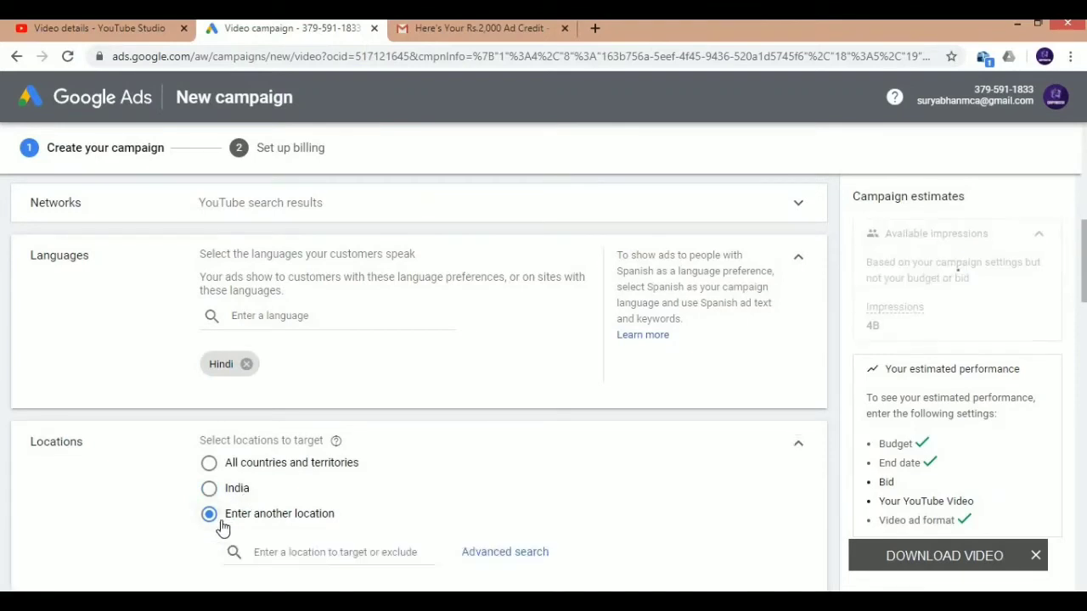
scroll(242, 519, "down", 1)
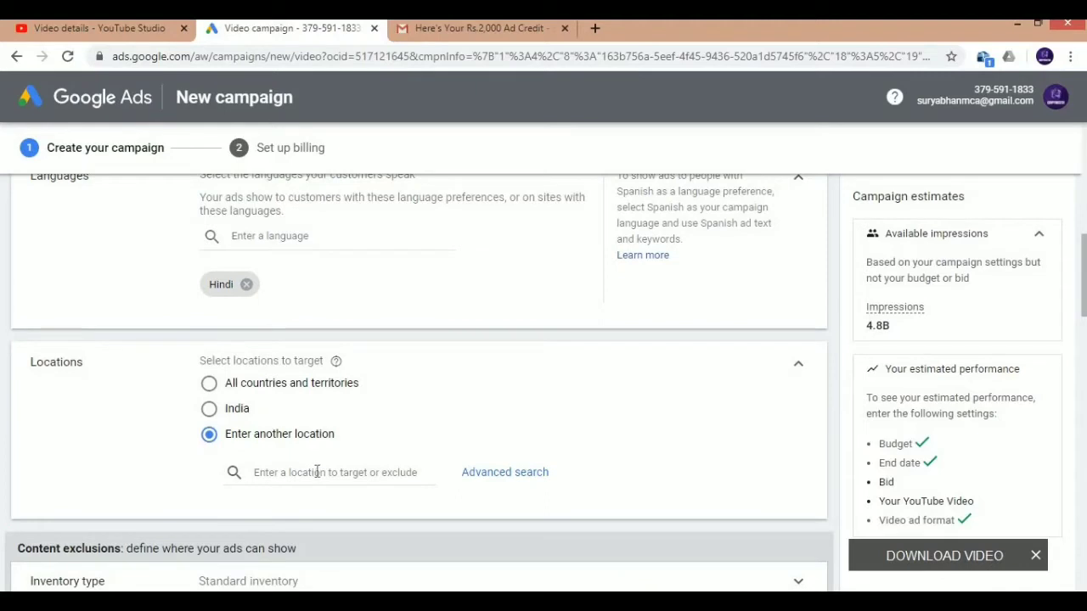
left_click(317, 473)
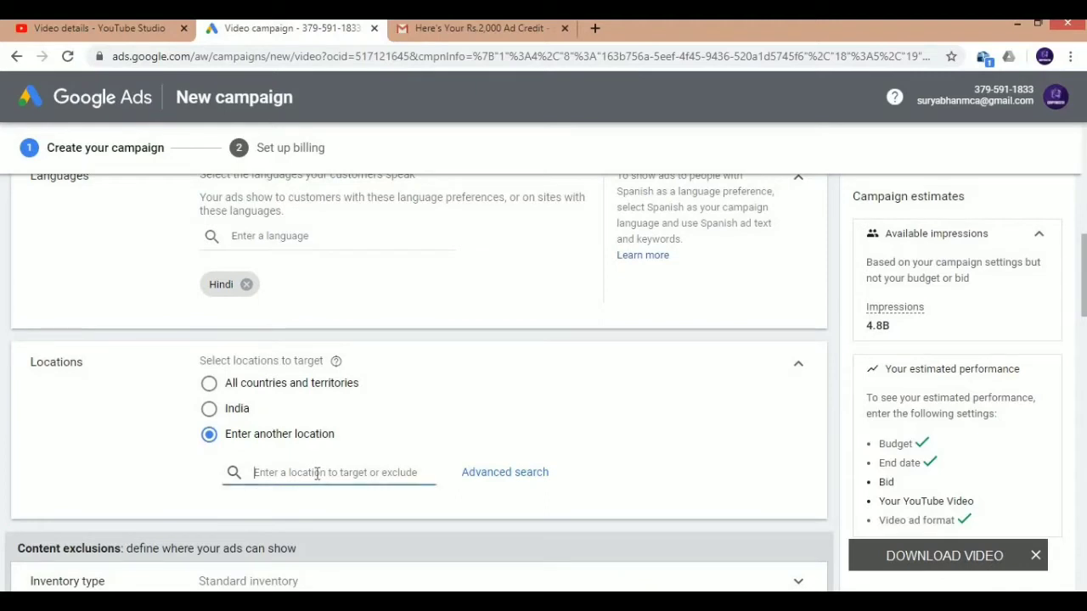
type("india")
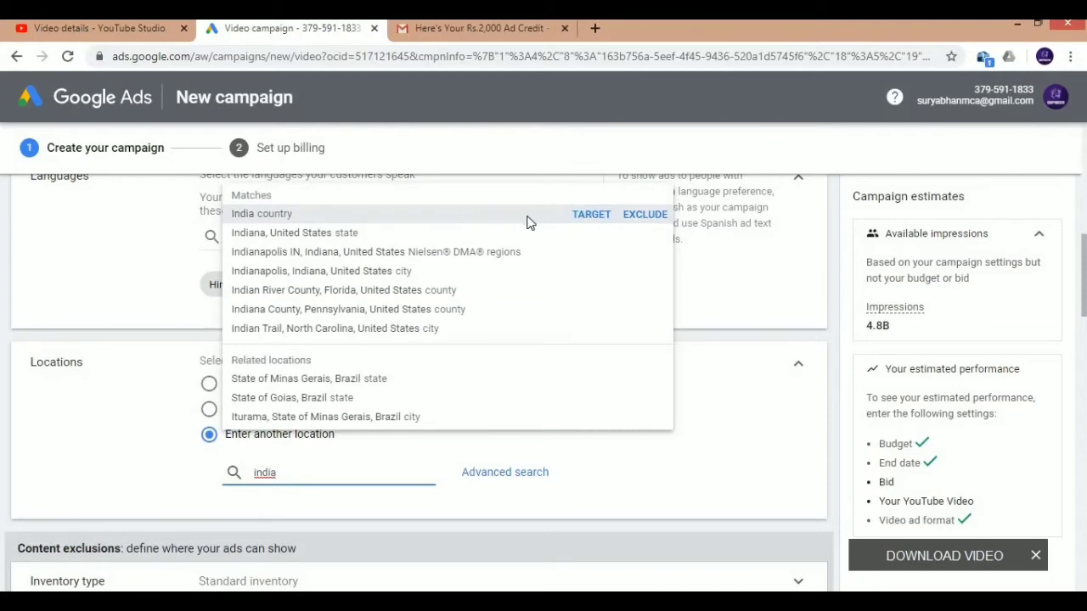
left_click(571, 221)
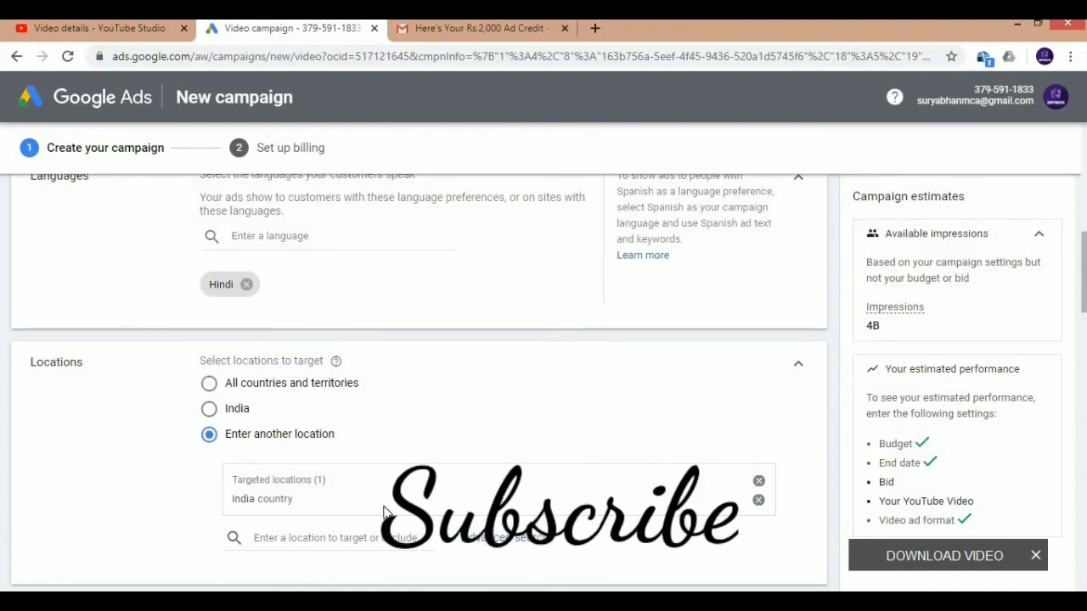
Add the countries Nepal, Pakistan and Bangladesh and the city Dubai, United Arab Emirates to the targeted locations
left_click(315, 538)
scroll(377, 540, "down", 1)
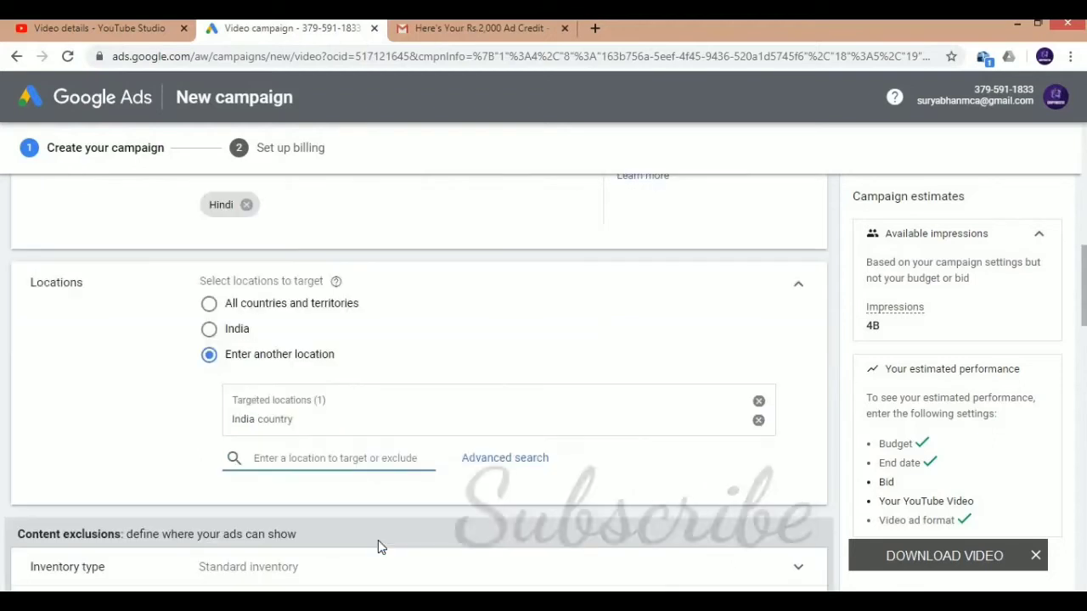
type("nepal")
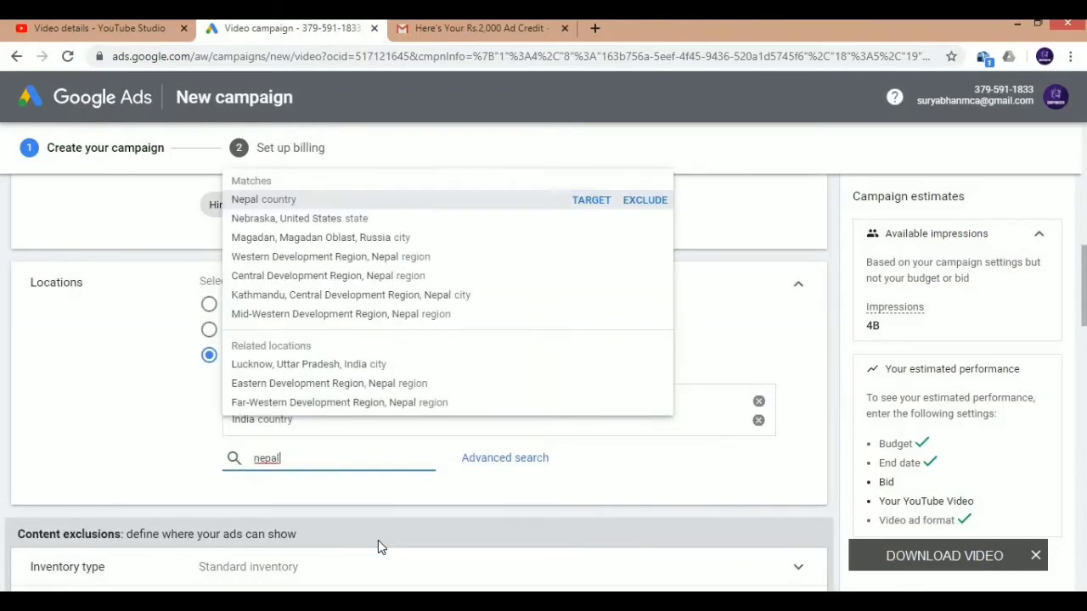
key("Return")
type("pakistan")
key("Return")
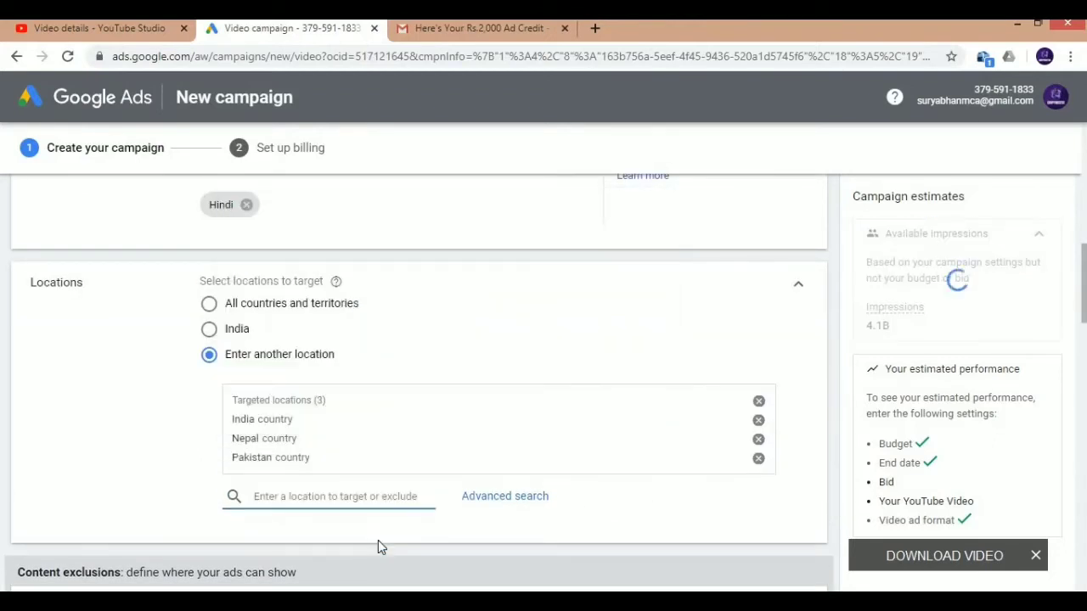
type("bangla")
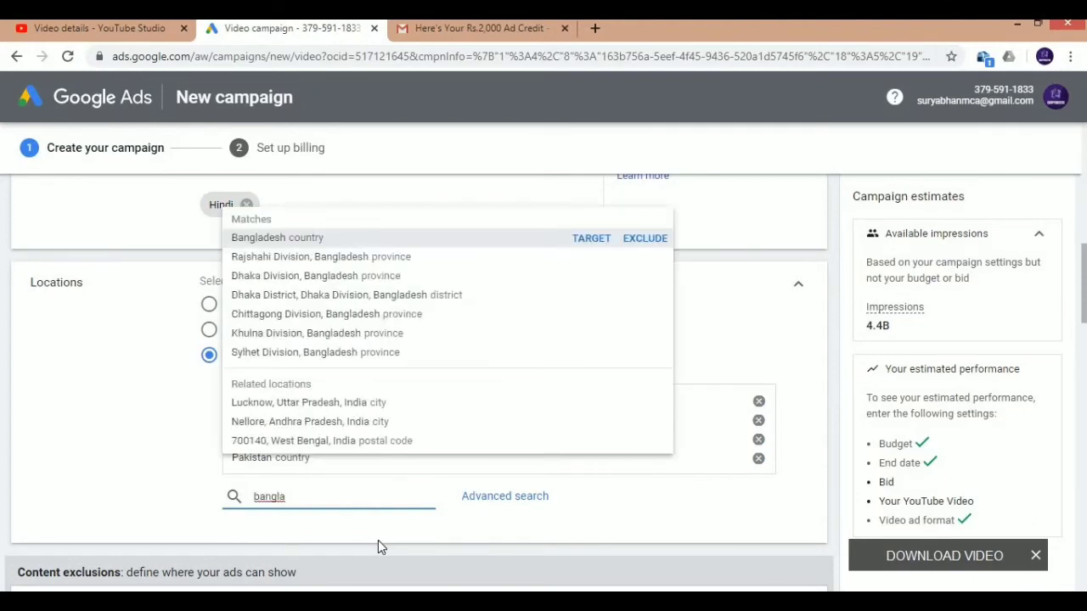
key("Return")
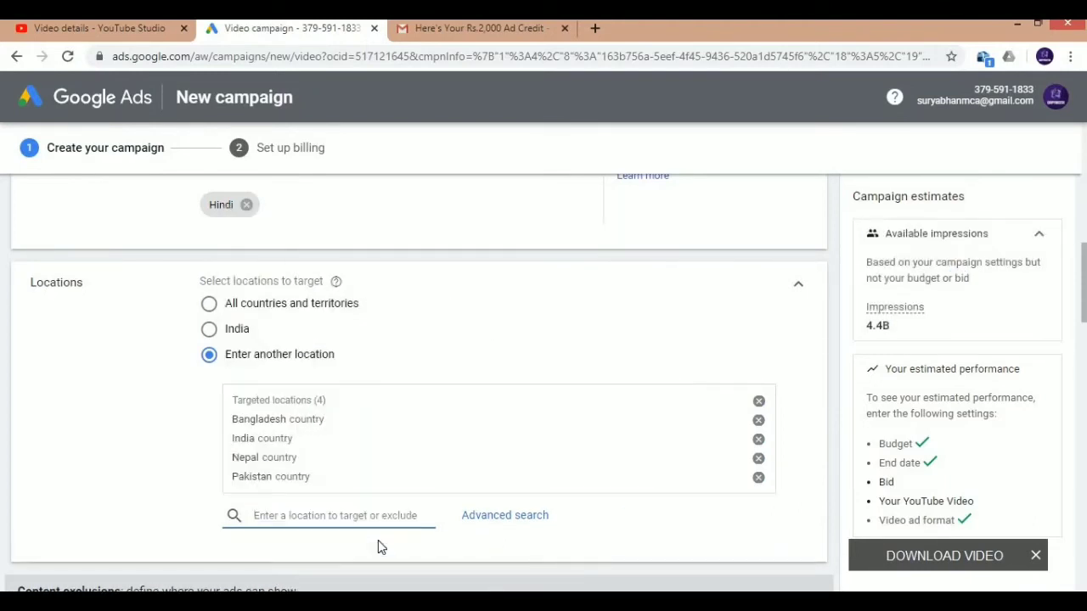
type("dubai")
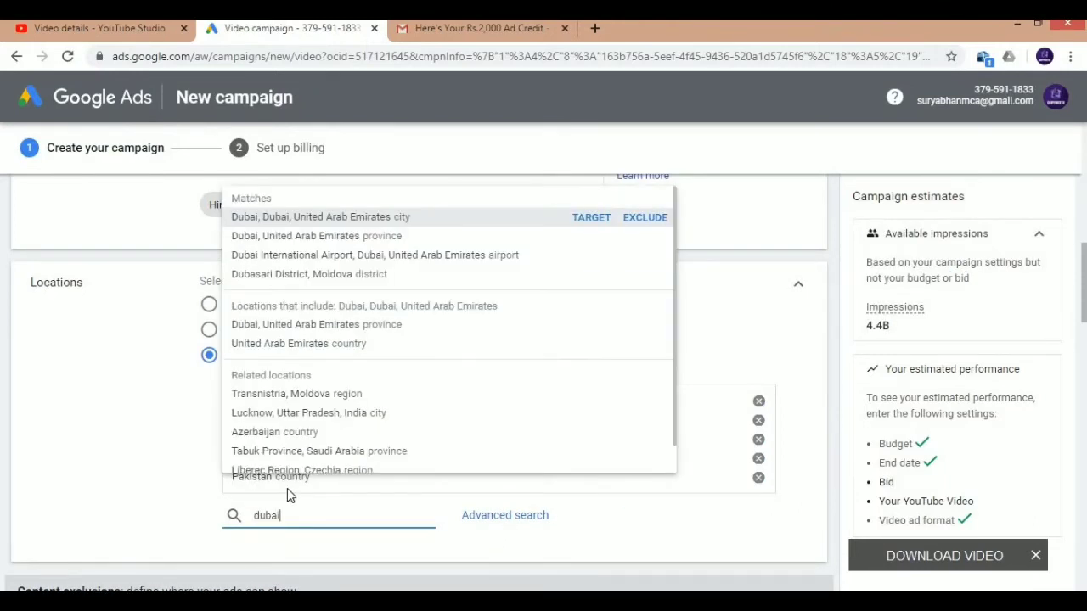
key("Return")
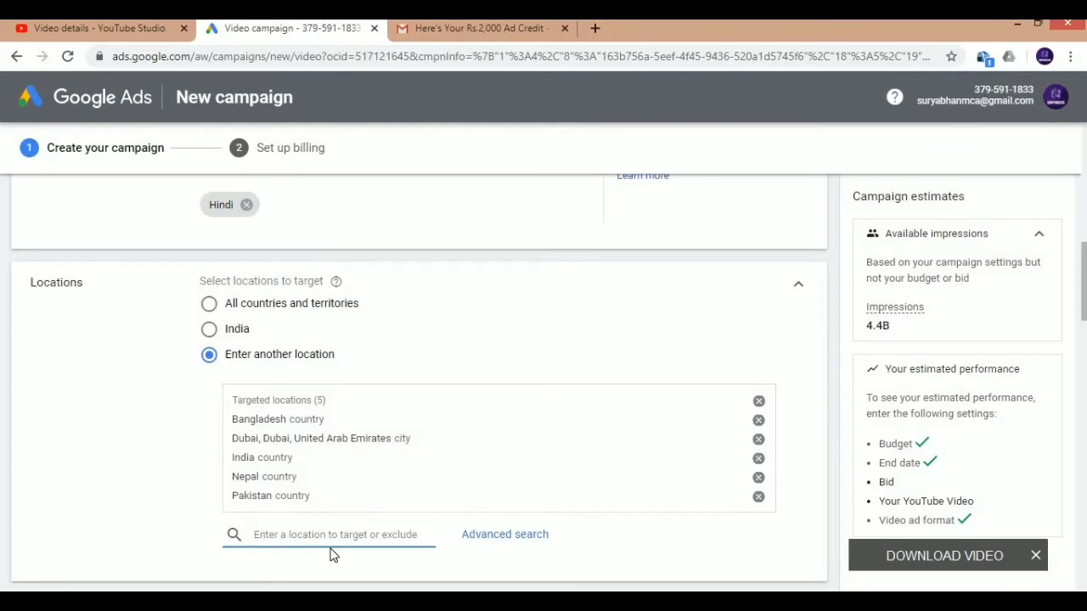
Review the ad group's demographic options for gender, age, parental status and household income, and its audience options, collapsing both sections
scroll(332, 554, "down", 2)
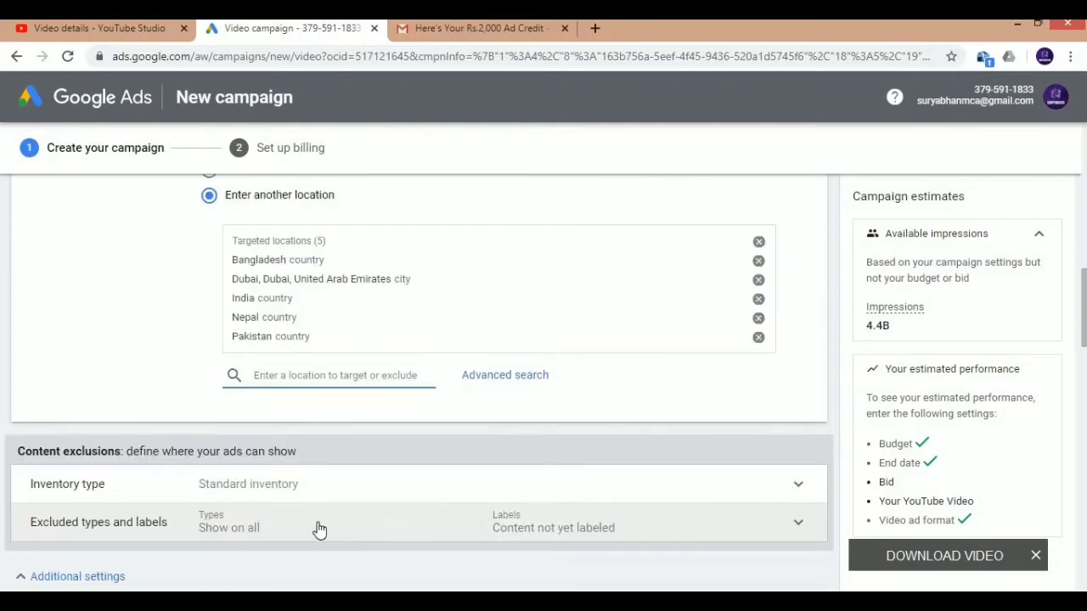
scroll(133, 474, "down", 6)
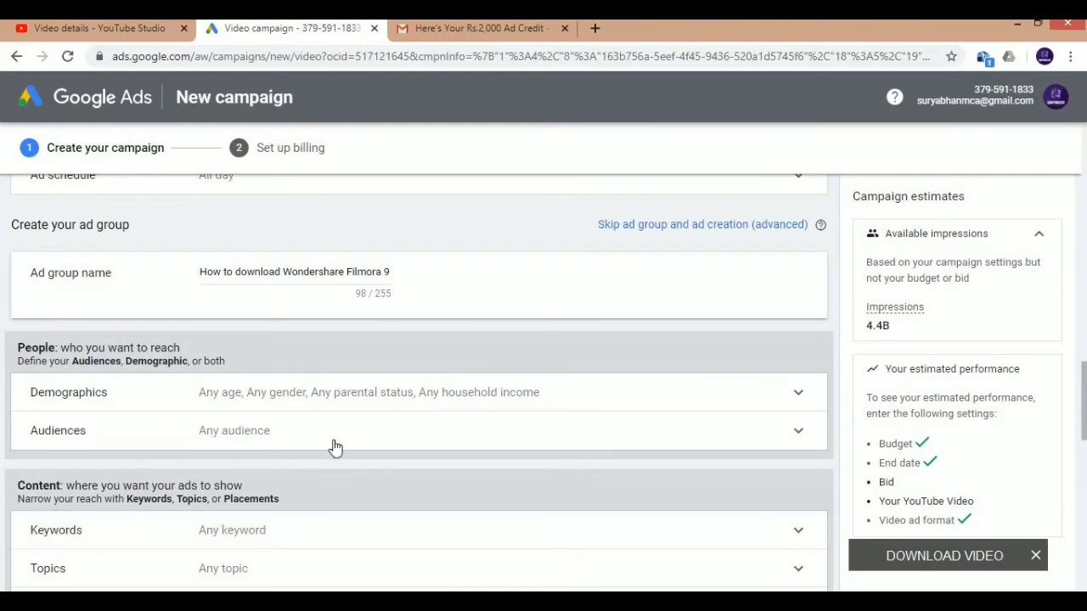
left_click(475, 396)
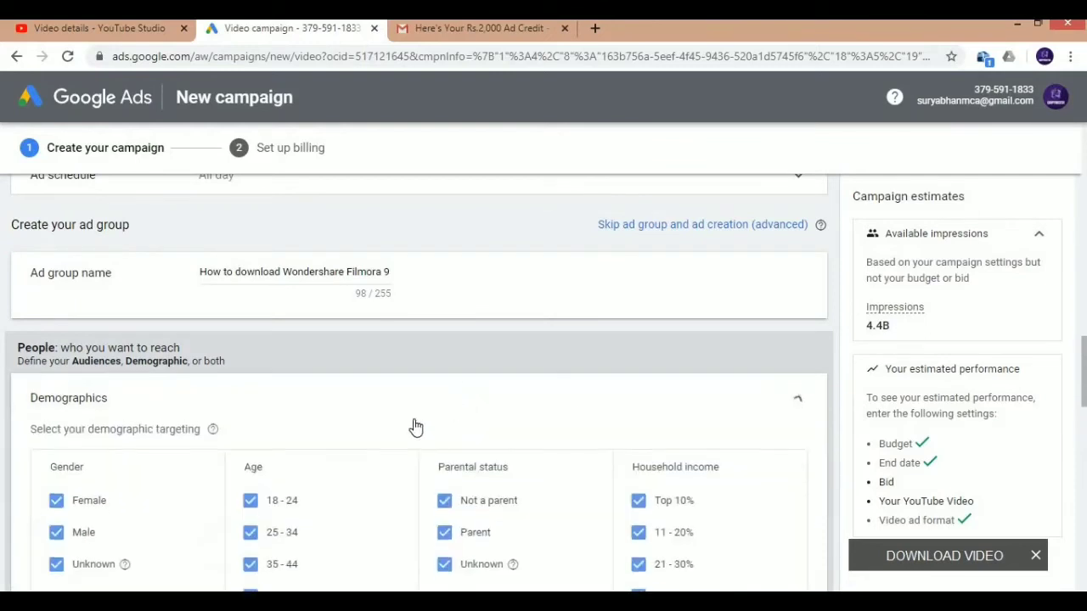
scroll(388, 437, "down", 2)
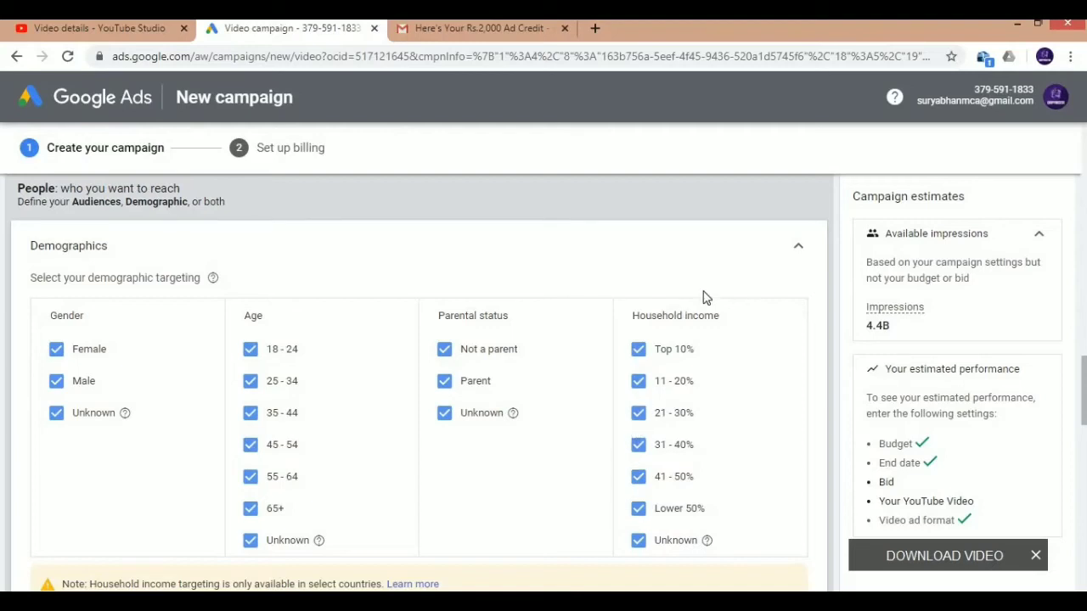
left_click(799, 247)
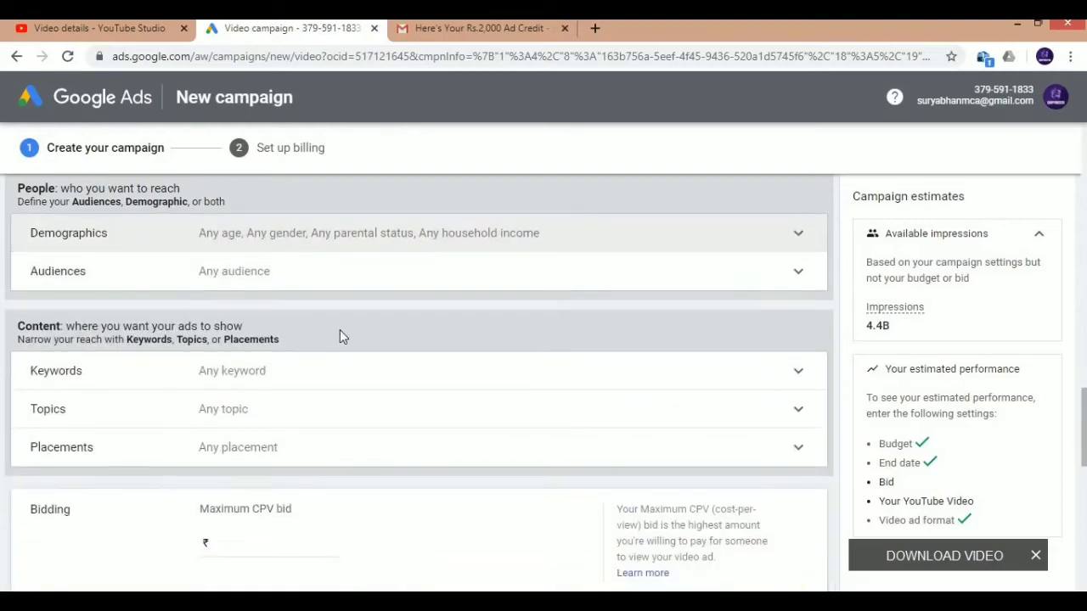
left_click(208, 287)
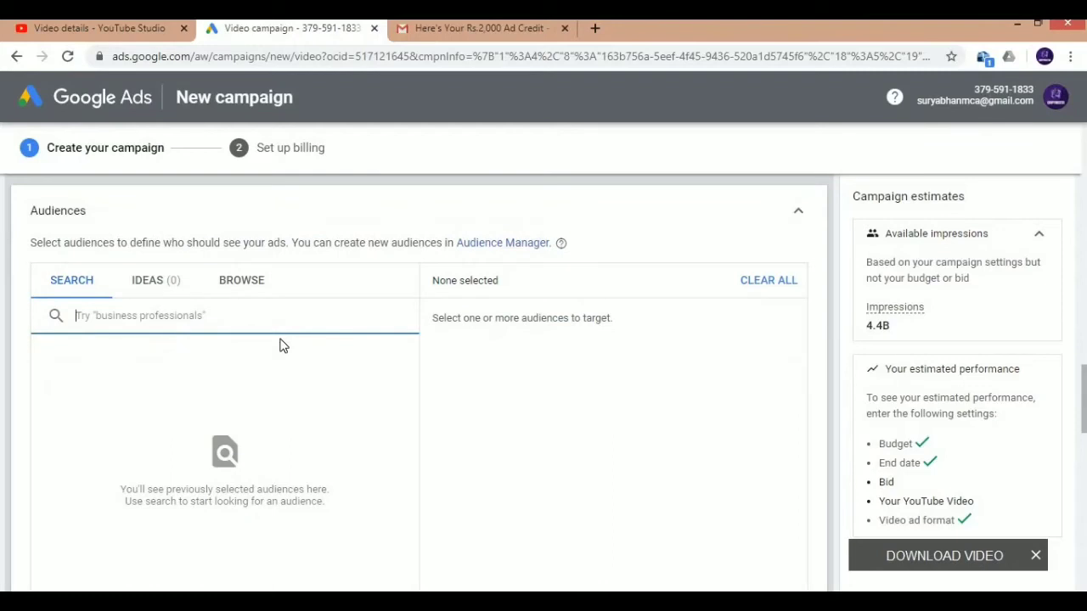
left_click(797, 214)
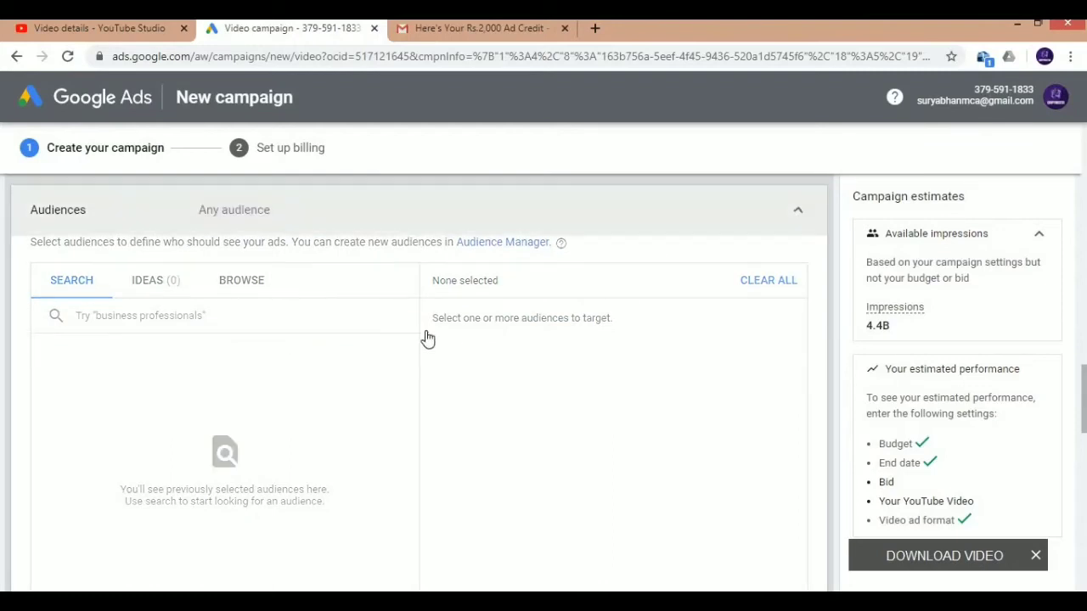
Open the ad group's keyword targeting and its keyword list for entry
scroll(291, 356, "down", 1)
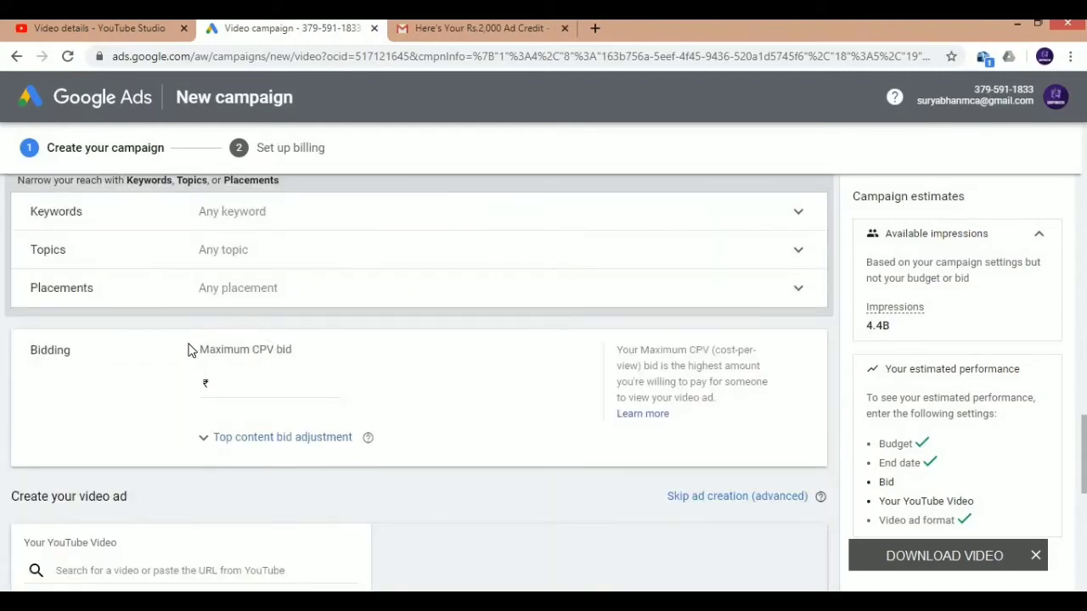
left_click(262, 221)
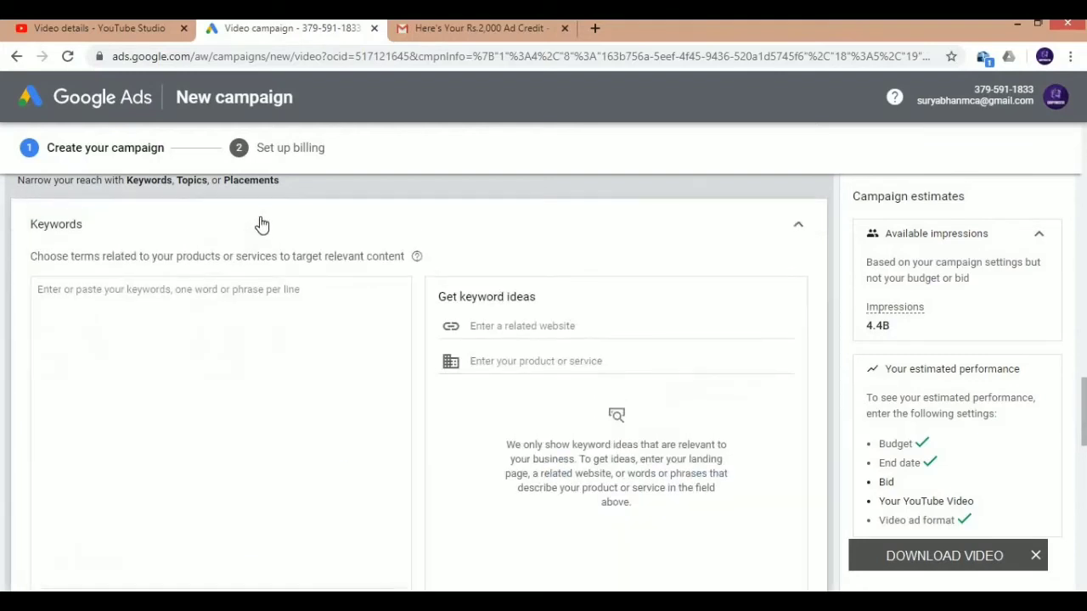
scroll(195, 330, "down", 1)
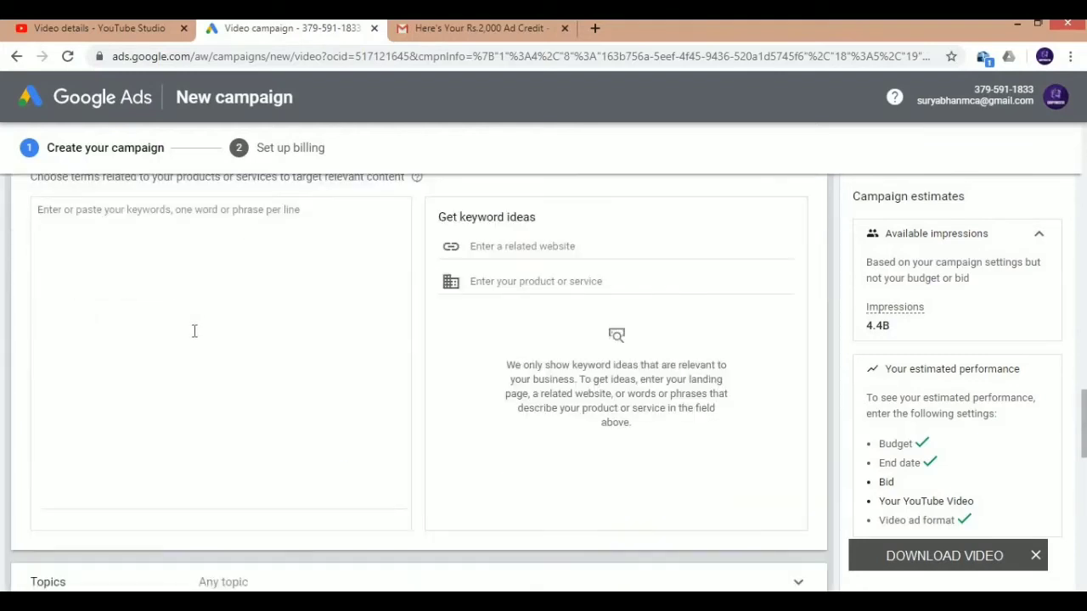
left_click(176, 263)
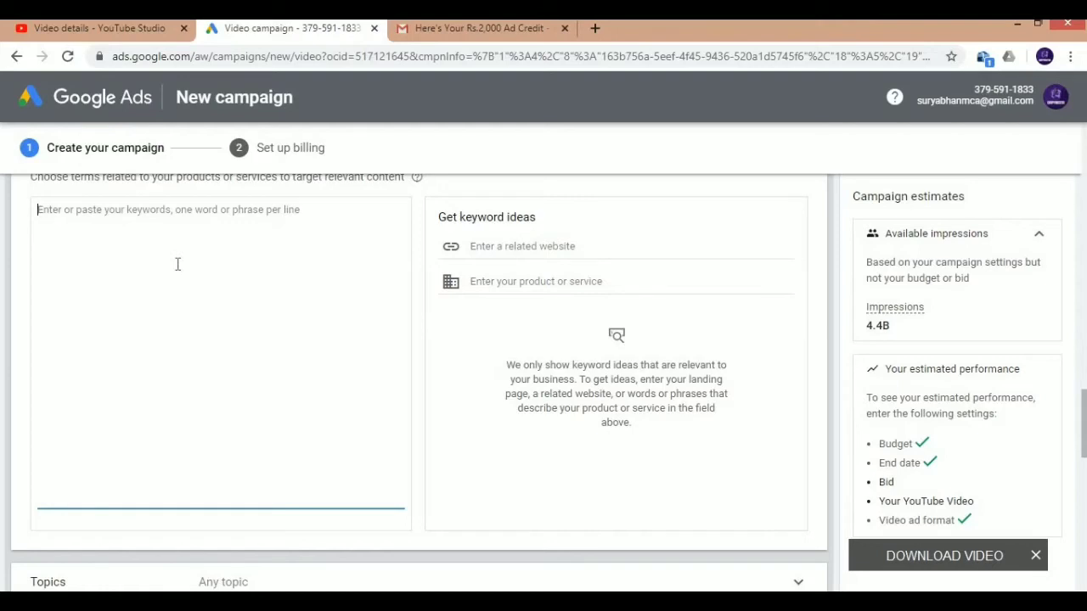
type("download")
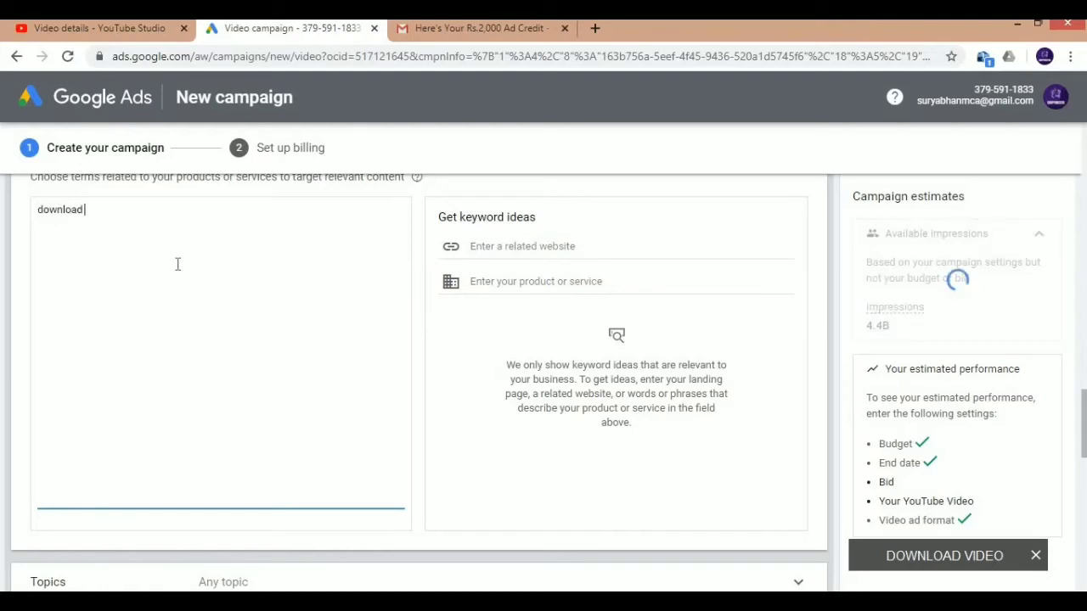
type(" videos on social")
key("BackSpace")
key("BackSpace")
key("BackSpace")
key("BackSpace")
key("BackSpace")
key("BackSpace")
key("BackSpace")
key("BackSpace")
key("BackSpace")
key("BackSpace")
key("BackSpace")
key("BackSpace")
key("BackSpace")
key("BackSpace")
key("BackSpace")
key("BackSpace")
key("BackSpace")
key("BackSpace")
key("BackSpace")
key("BackSpace")
key("BackSpace")
key("BackSpace")
key("BackSpace")
key("BackSpace")
key("BackSpace")
Paste the copied keyword list beginning with "Editing Software 2020" and complete its last entry as "Top editing software for pc"
key("ctrl+v")
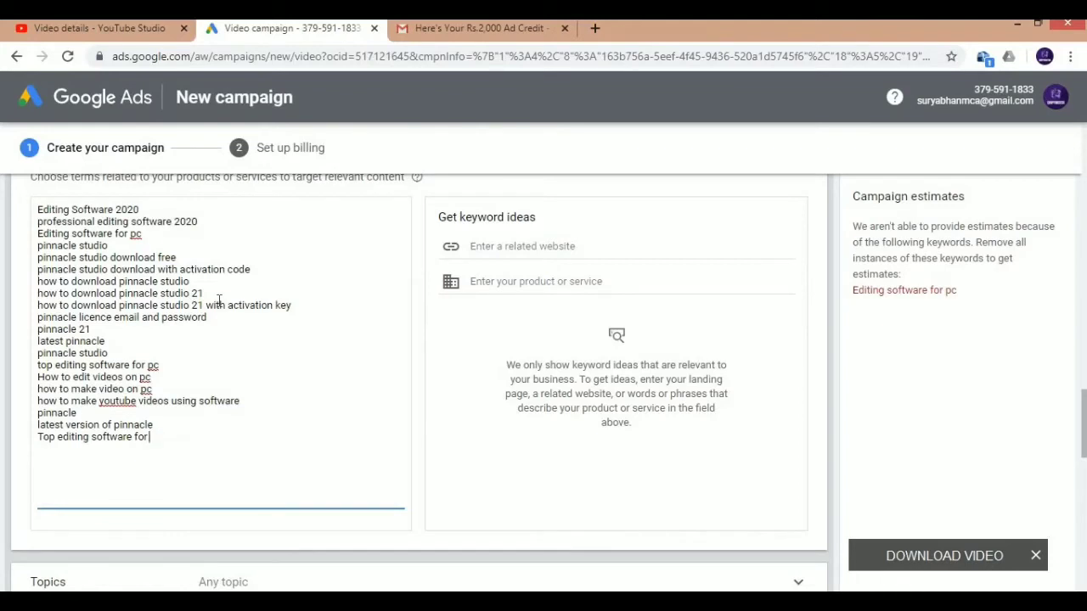
type("pc")
left_click_drag(437, 217, 536, 245)
left_click(534, 250)
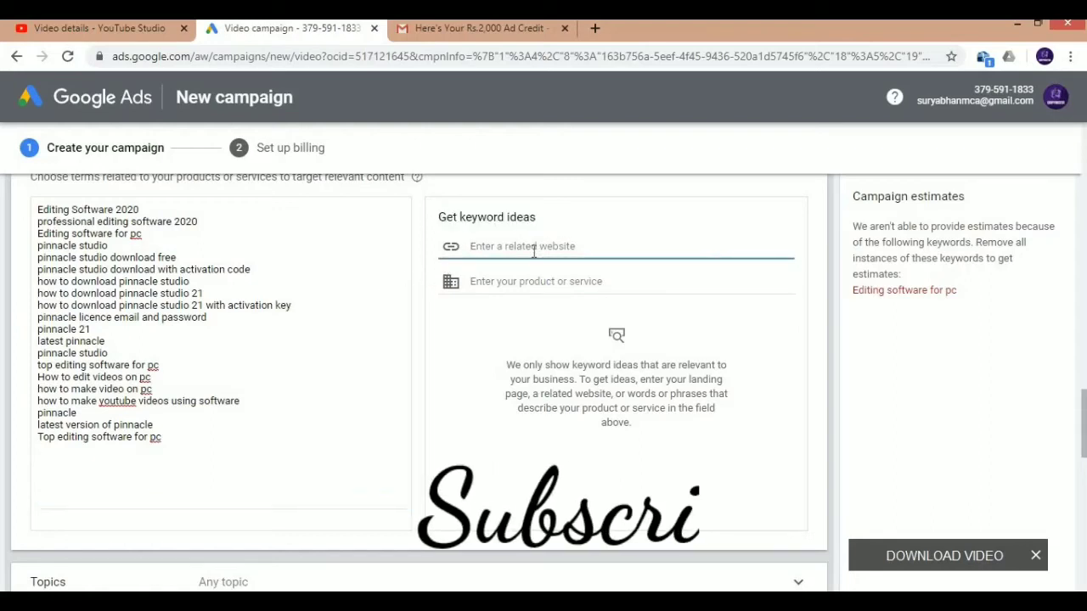
left_click(534, 282)
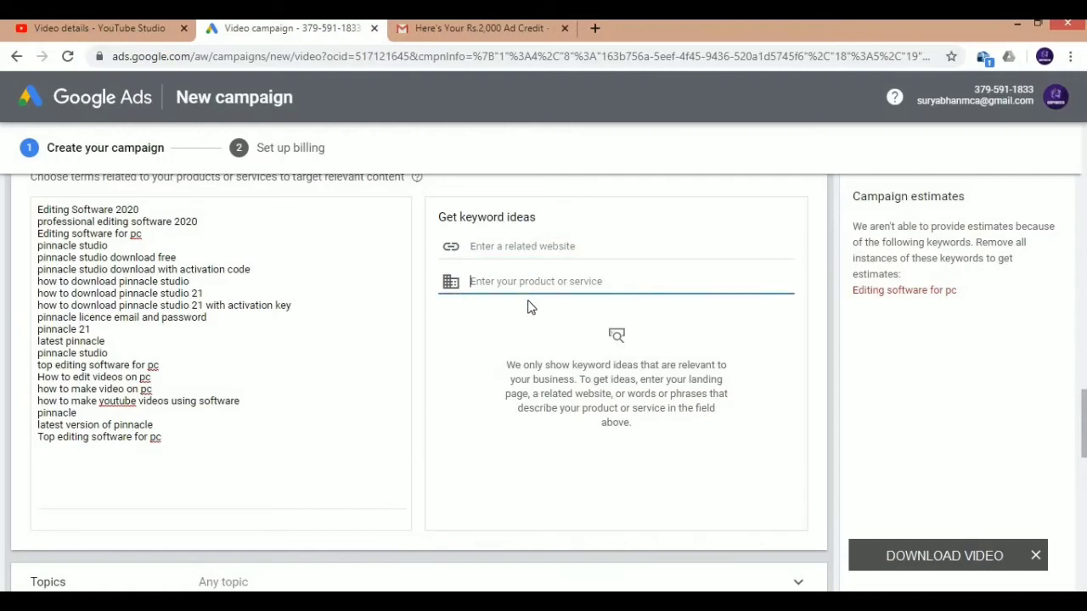
Get keyword ideas for "pinnacle studio" and add avid pinnacle studio, pinnacle studio 18, 16, 18 plus and 16 plus to the keyword list
type("pinnacle")
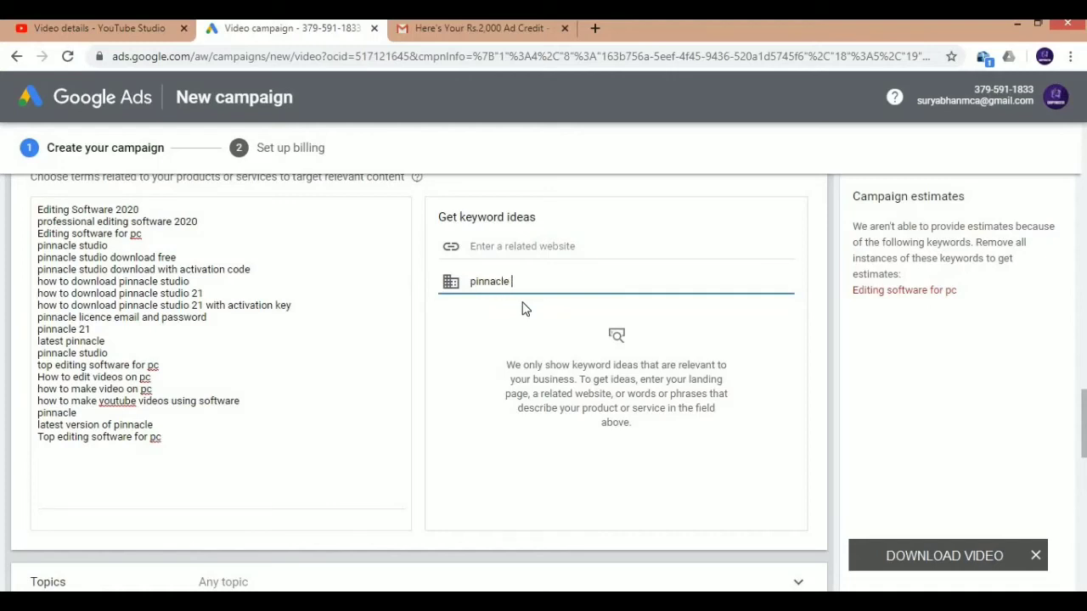
type(" studio")
left_click(628, 347)
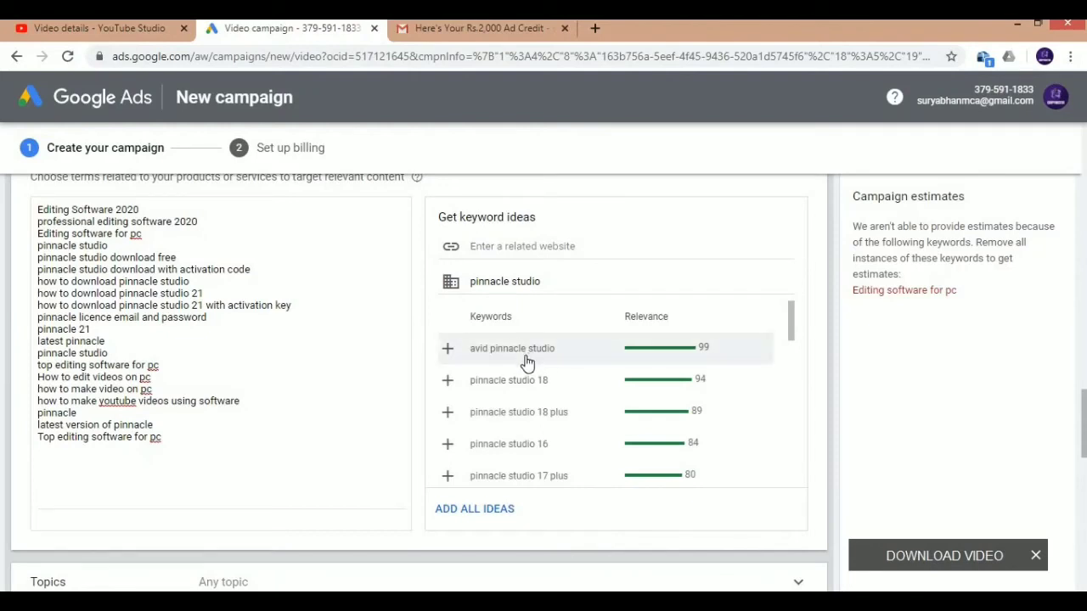
left_click(475, 355)
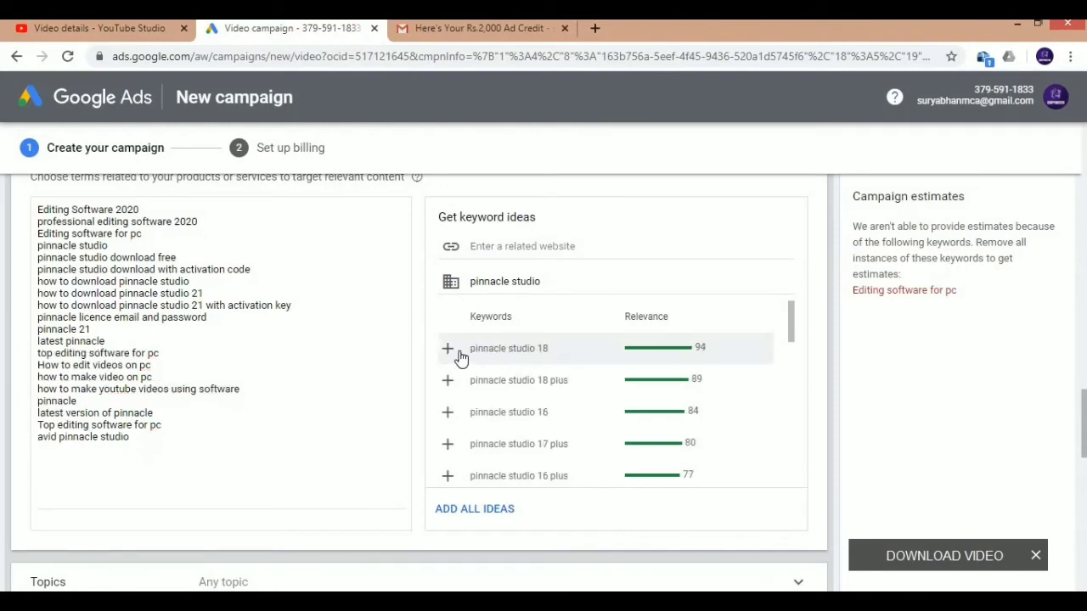
left_click(501, 375)
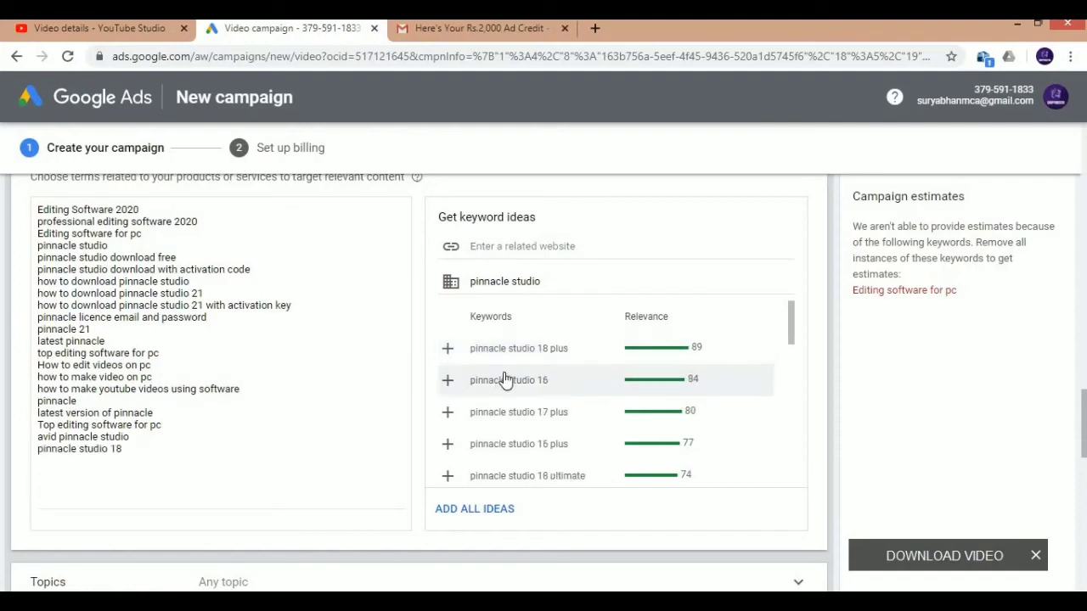
left_click(504, 377)
left_click(504, 376)
left_click(506, 379)
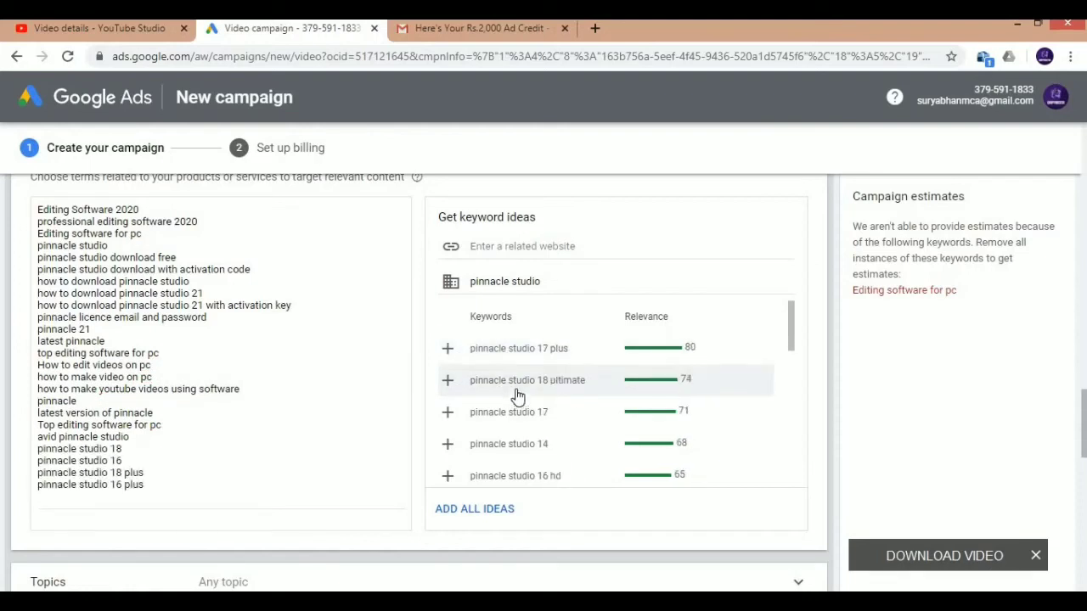
Add more suggested keywords to the list, including pinnacle studio 18 ultimate, pinnacle studio 14, pinnacle studio ultimate 16 and pinnacle studio 17 plus
left_click(519, 395)
left_click(529, 427)
left_click(530, 443)
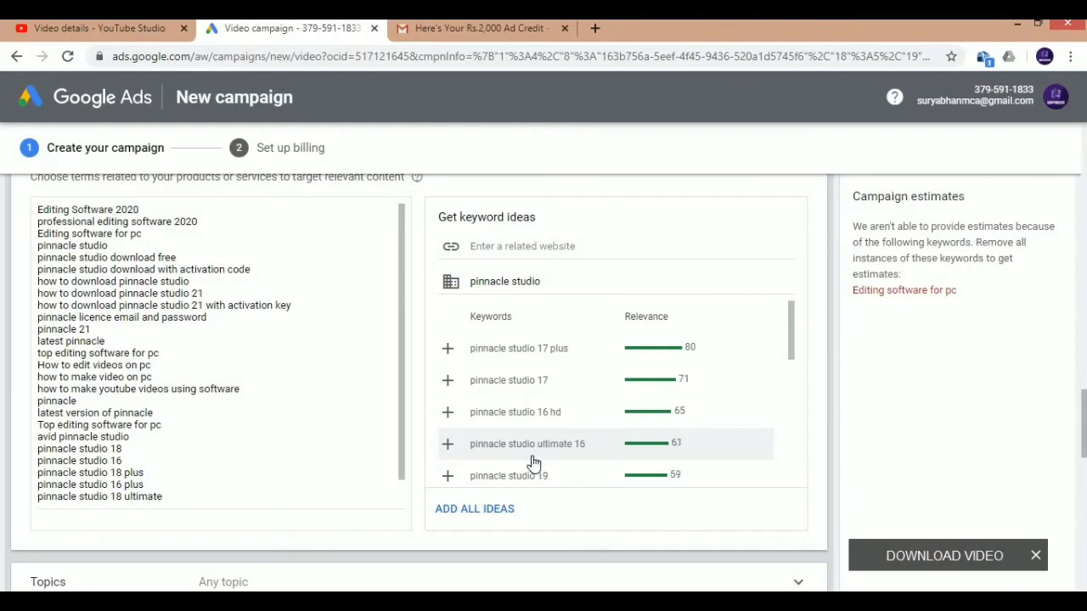
left_click(529, 457)
left_click(526, 366)
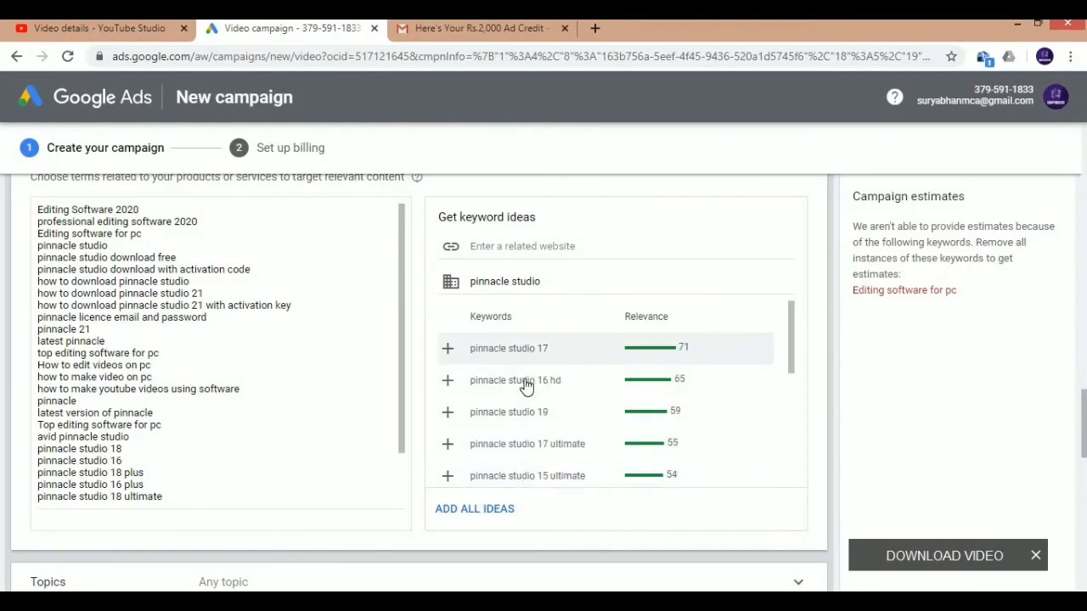
left_click(522, 420)
left_click(521, 435)
left_click(524, 459)
Set the ad group's maximum CPV bid to ₹0.30
scroll(544, 425, "down", 5)
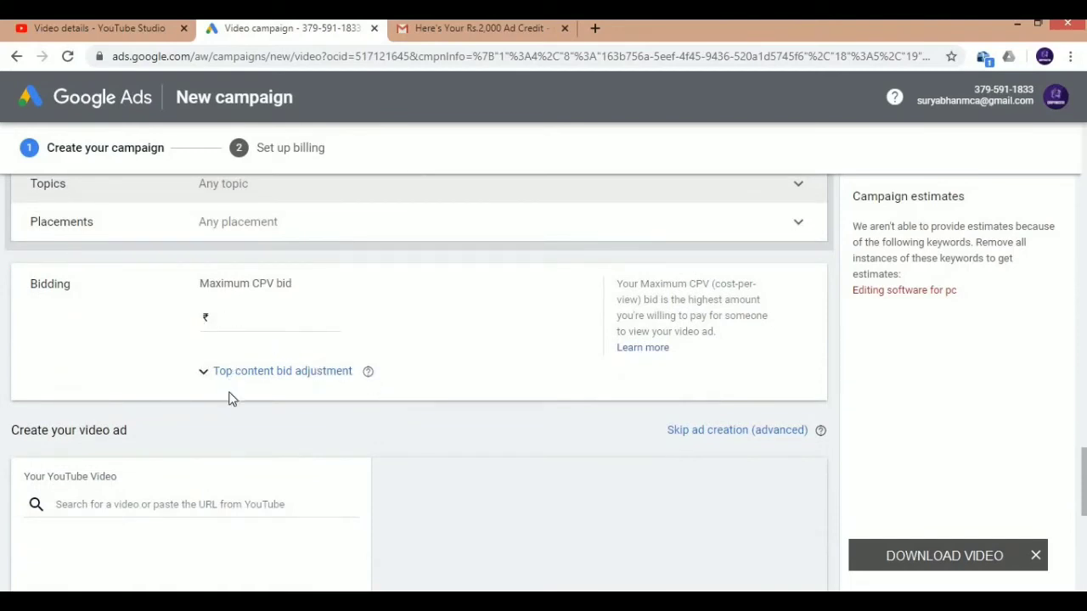
left_click(230, 322)
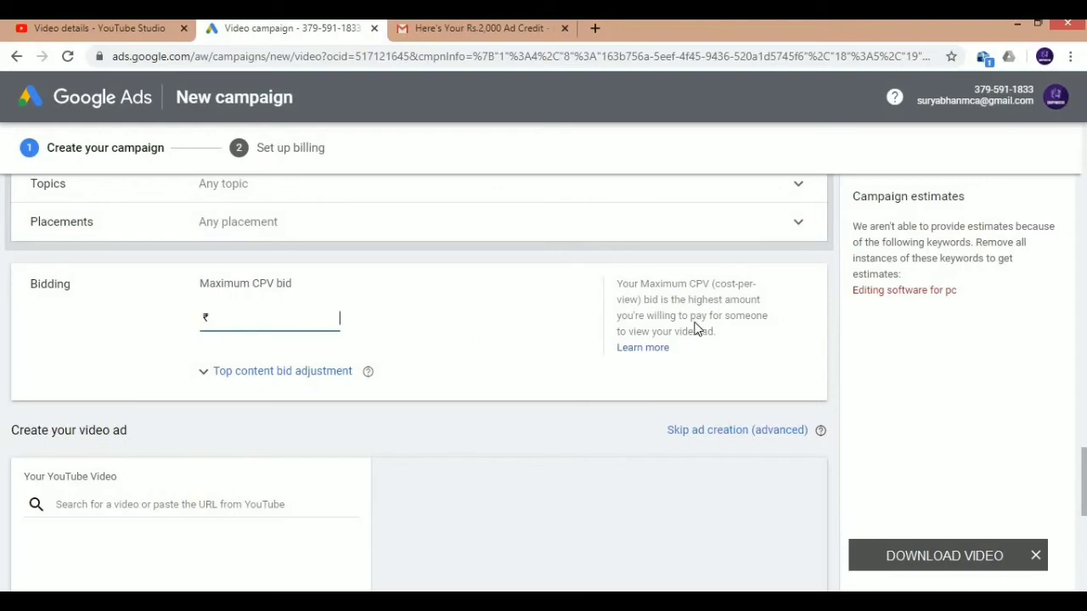
type("0.30")
left_click(694, 328)
left_click(694, 329)
Switch to YouTube Studio and copy the shareable link of the Wondershare Filmora 9 download video from the channel's uploads
scroll(527, 407, "down", 4)
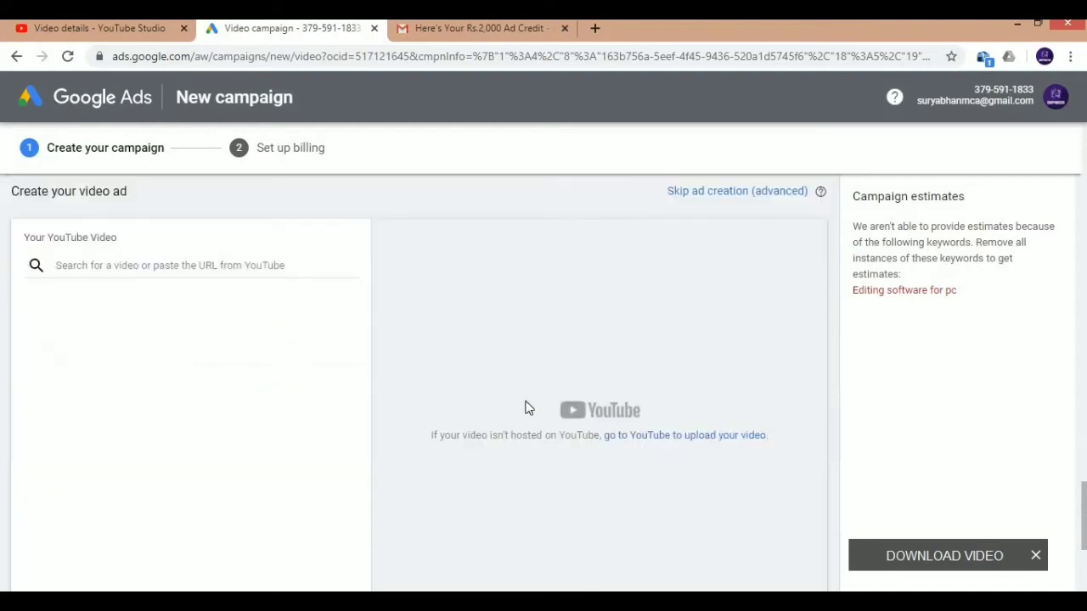
scroll(526, 407, "up", 1)
scroll(525, 408, "up", 1)
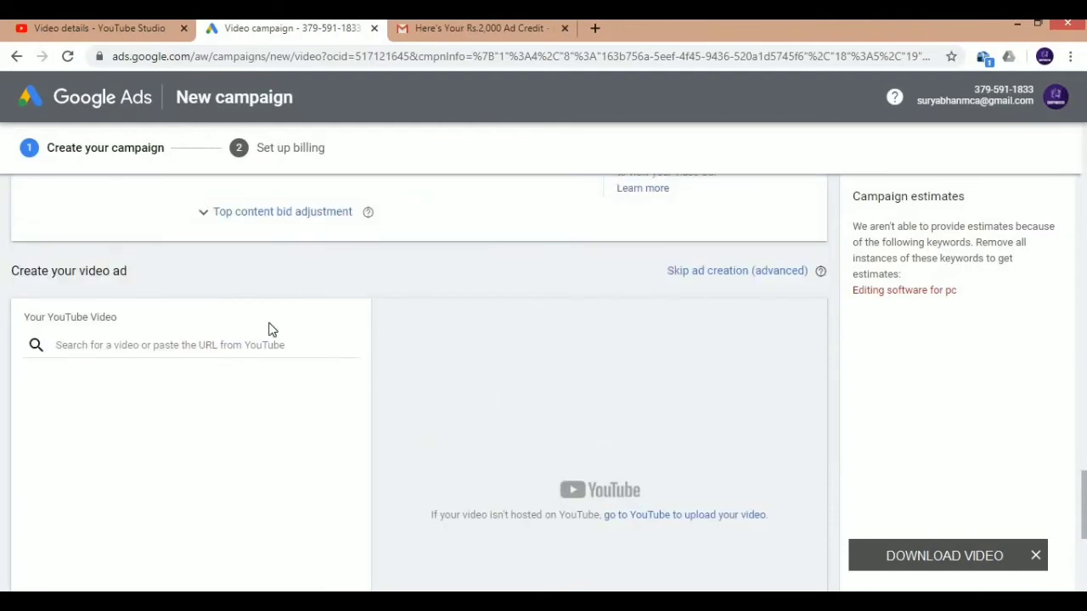
left_click(178, 345)
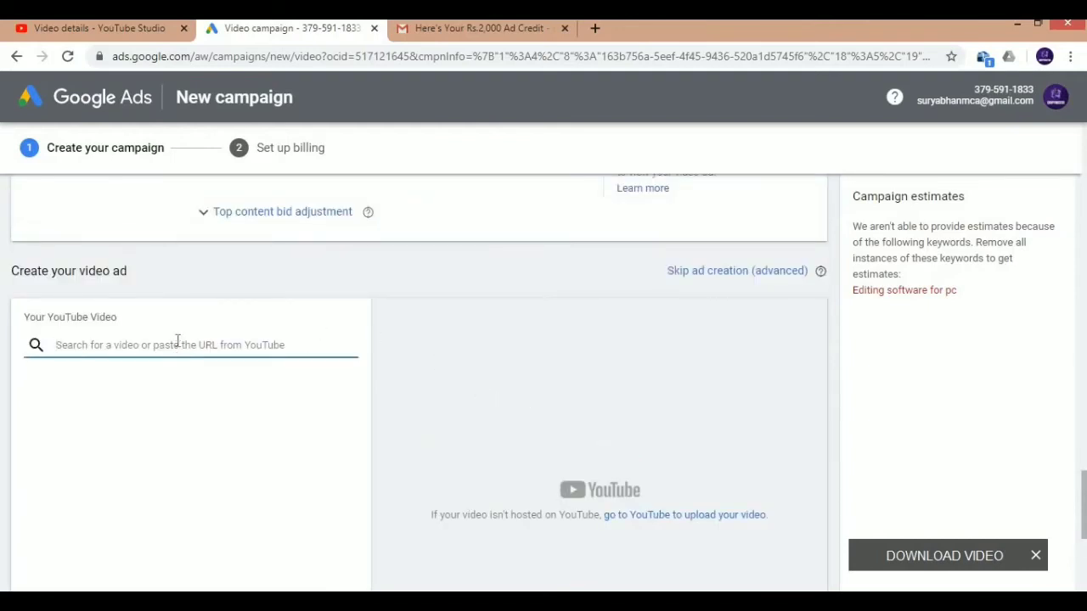
left_click(113, 24)
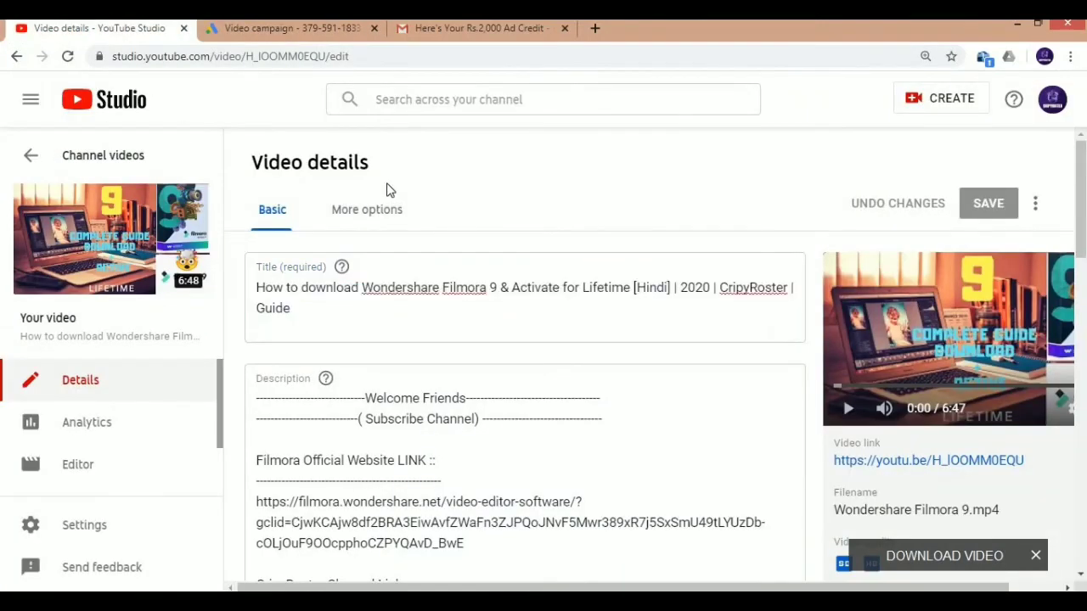
key("alt+Left")
scroll(498, 425, "down", 2)
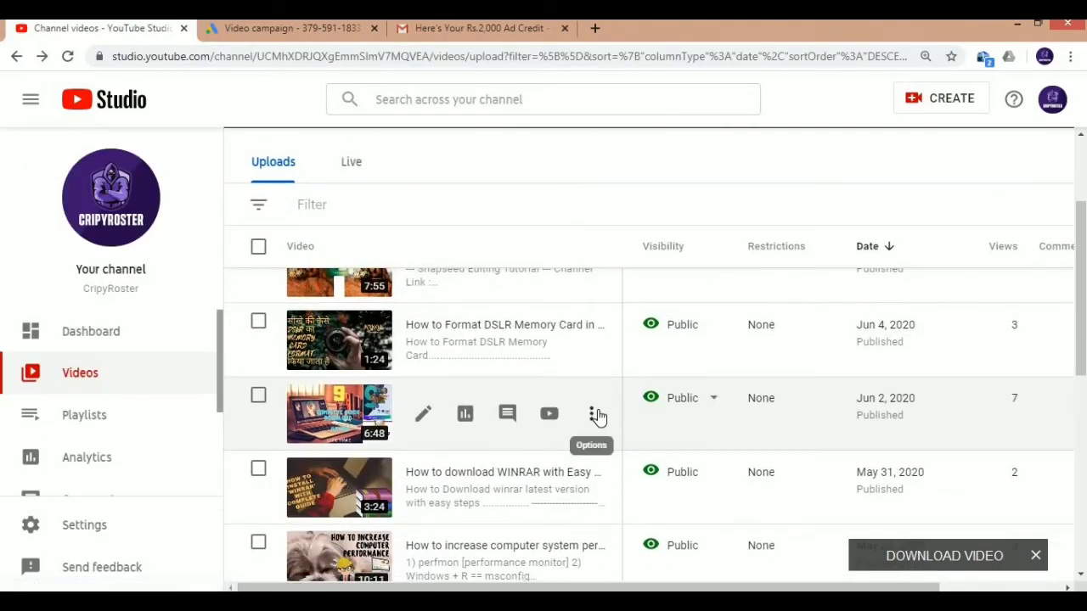
left_click(596, 418)
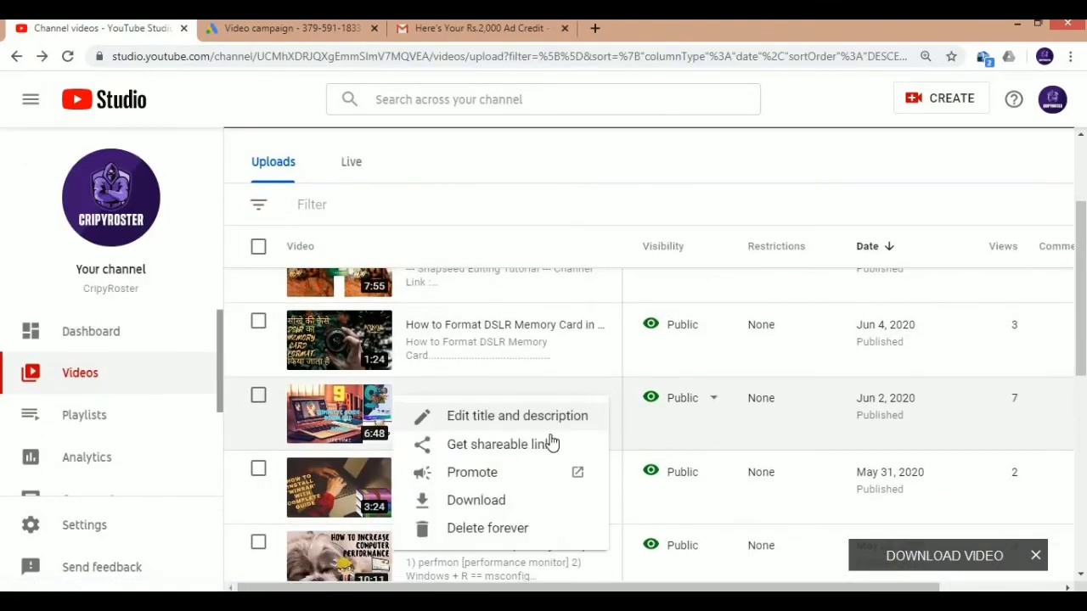
left_click(494, 452)
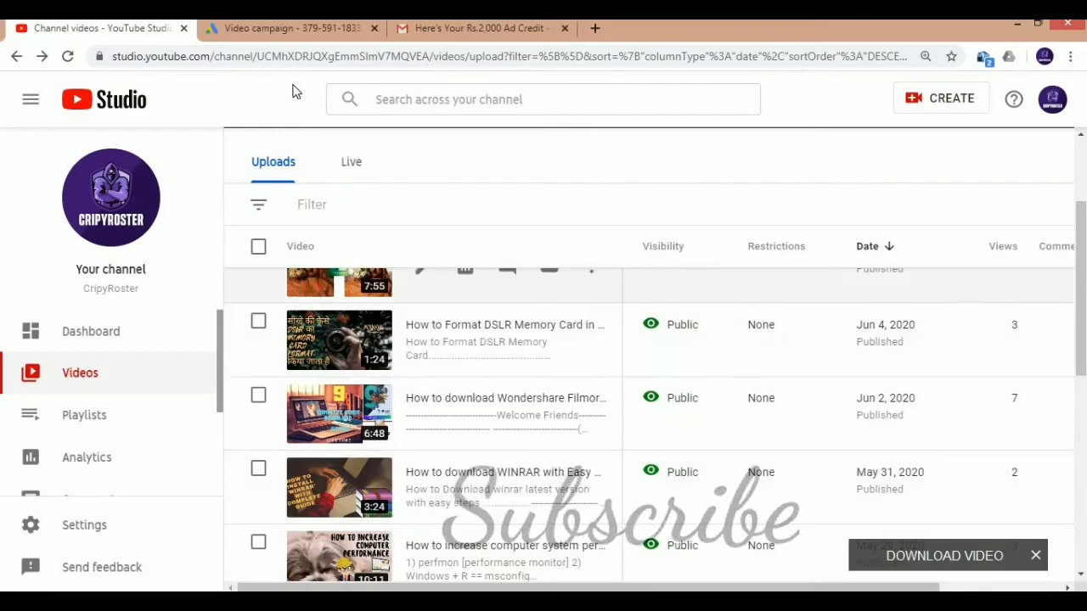
Return to the Google Ads campaign and paste the copied link as the YouTube video for the ad
key("ctrl+Tab")
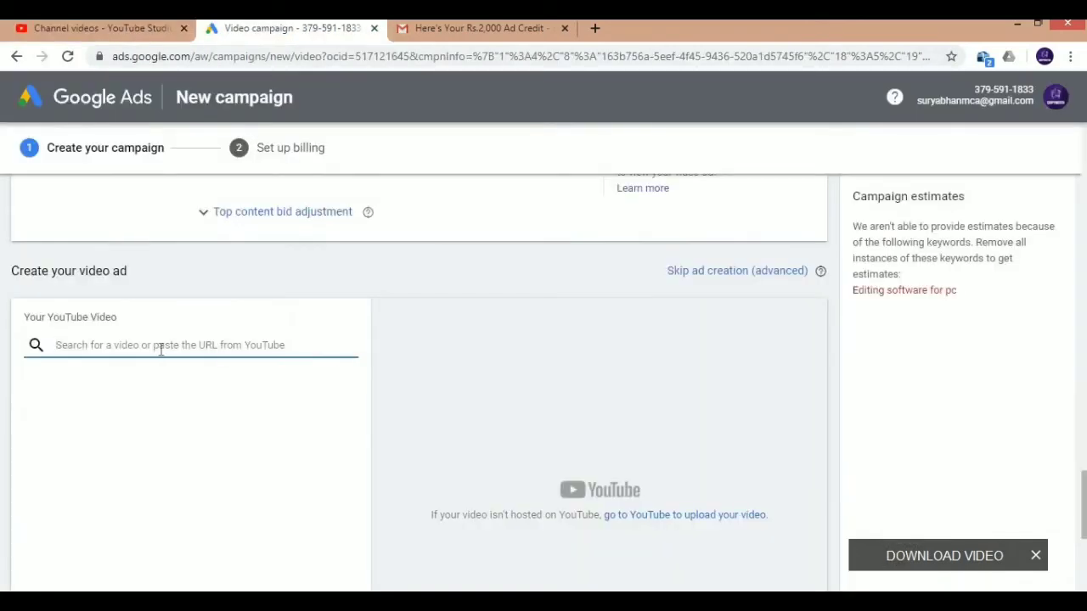
right_click(160, 349)
left_click(193, 441)
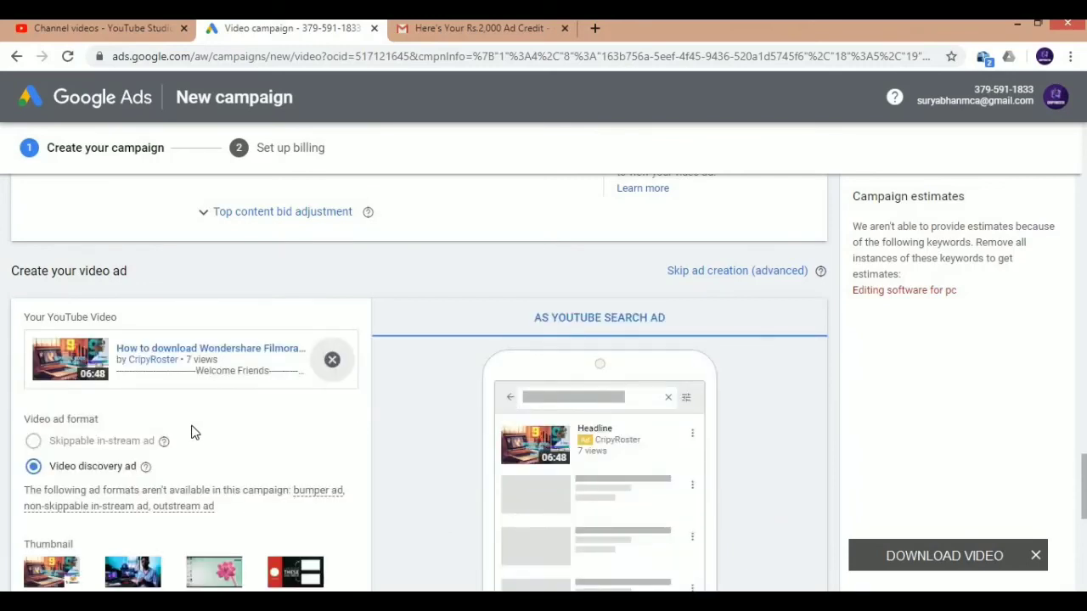
Review the video ad format and thumbnail options, and preview the YouTube search ad for desktop and mobile
scroll(187, 432, "down", 1)
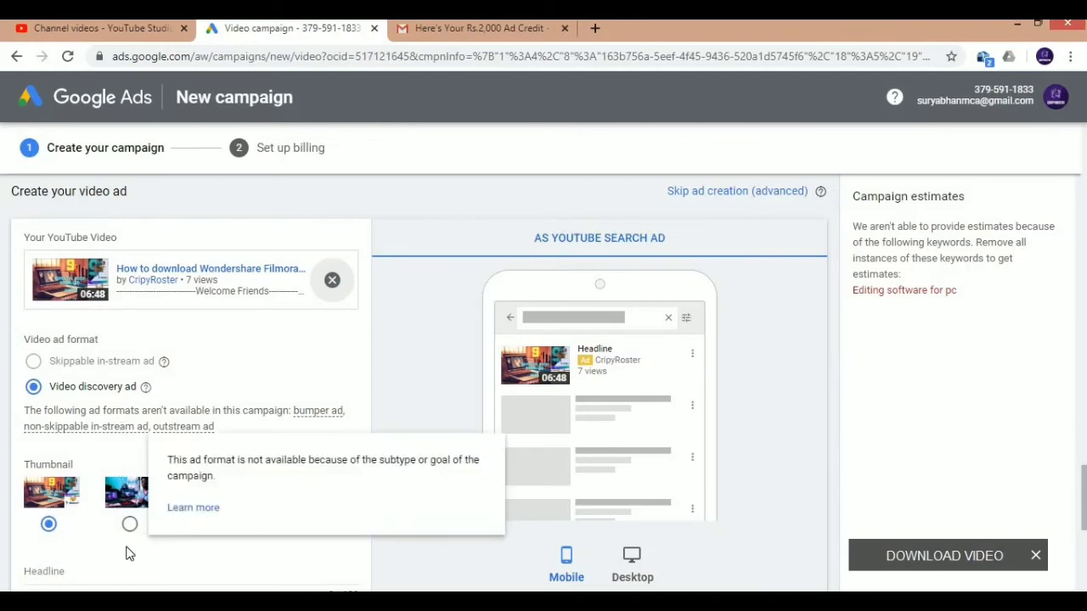
scroll(235, 532, "down", 1)
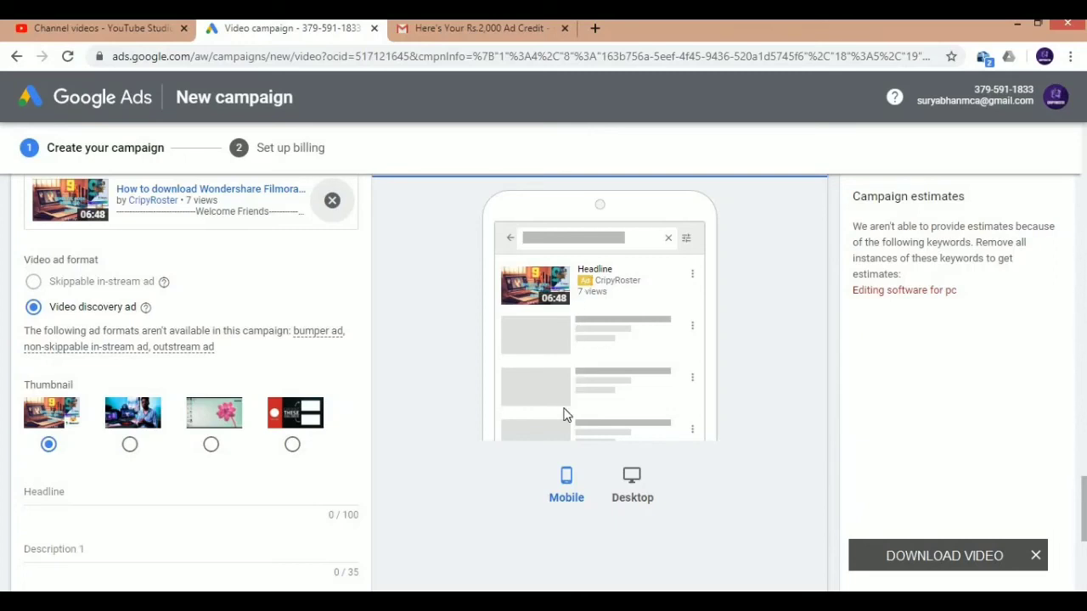
left_click(623, 497)
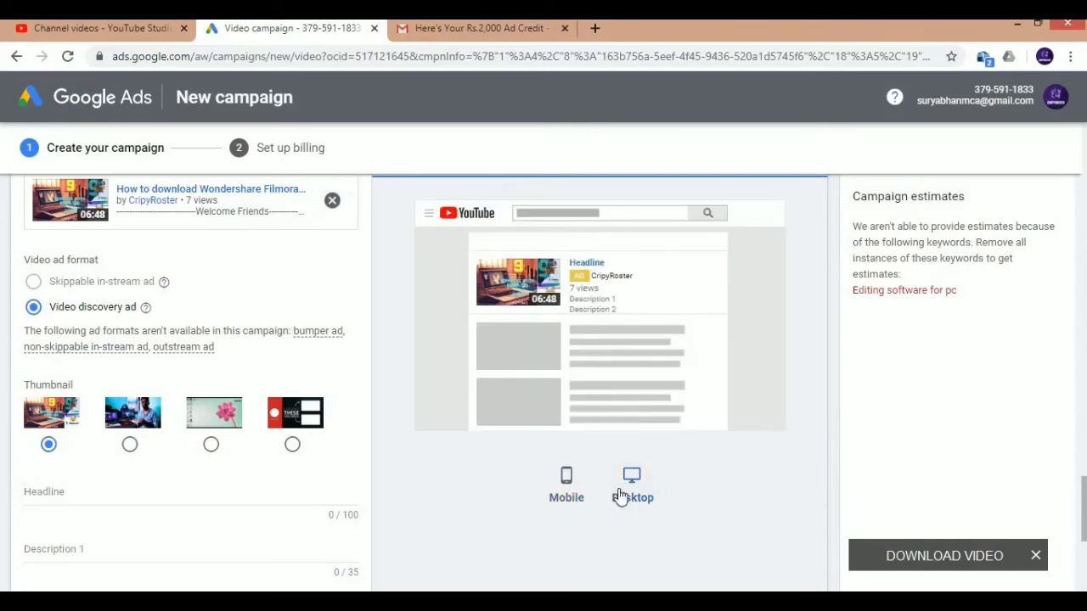
left_click(547, 499)
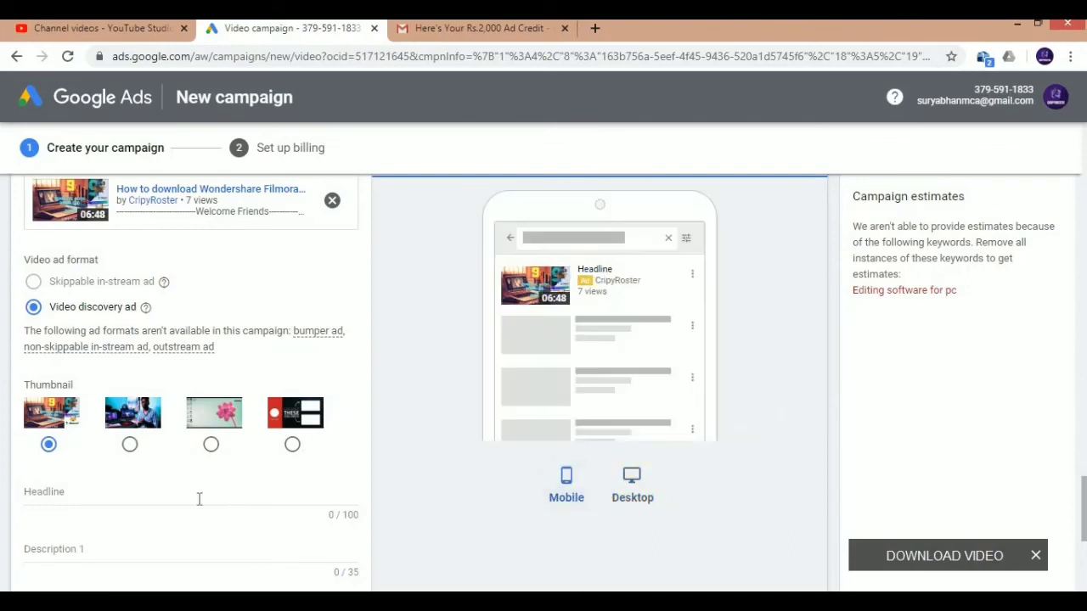
Set the ad's headline to the video title, descriptions to "best editing software" and "Best Pc Software pinnacle studio", and name to "Ad #1 pinnacle studio software"
left_click(195, 506)
scroll(195, 508, "down", 1)
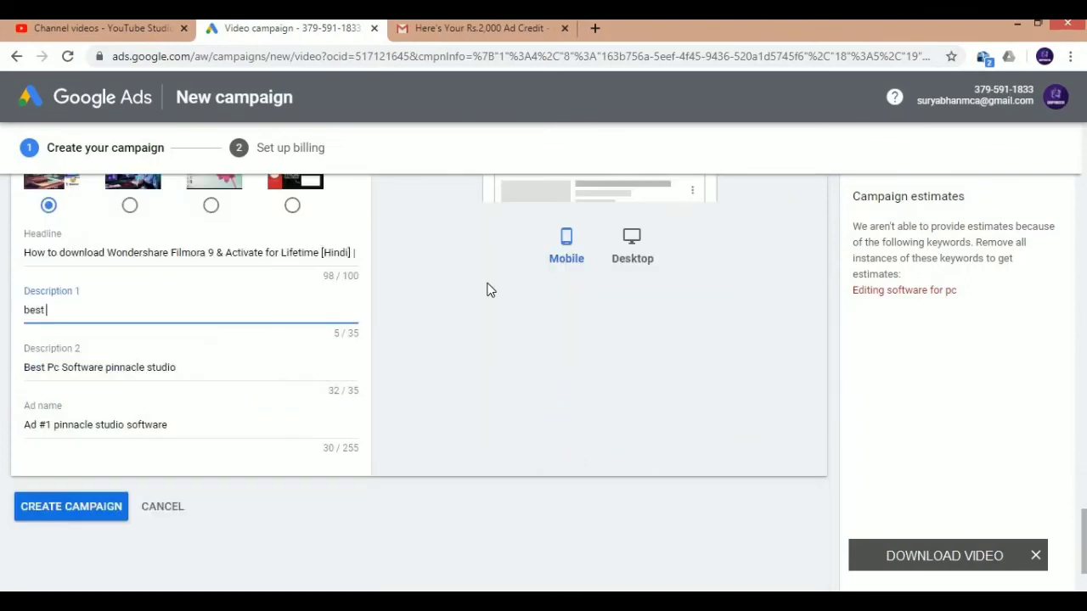
type("editing software")
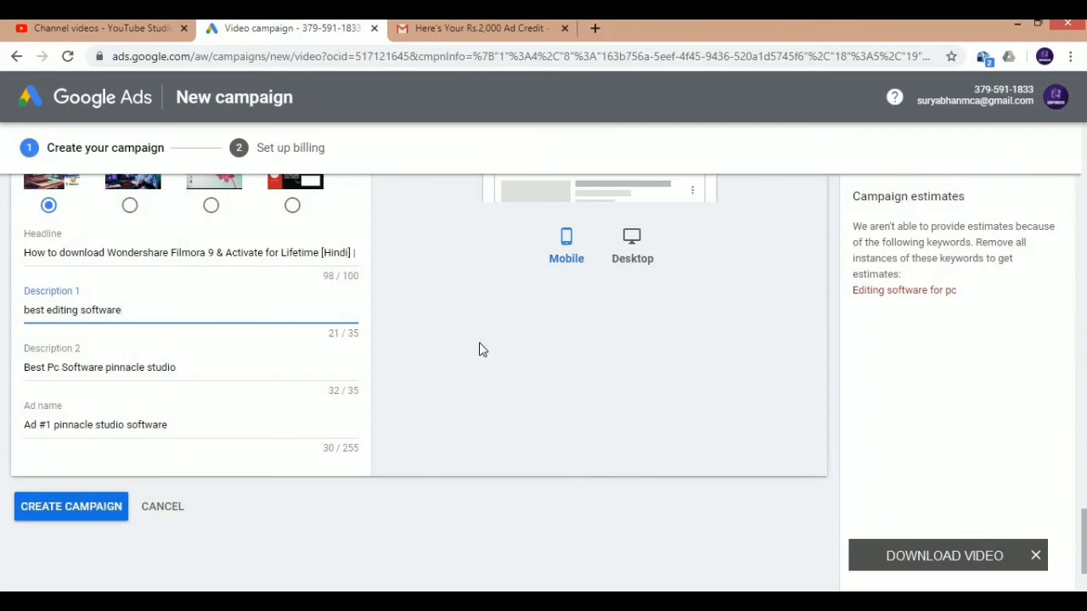
Create the campaign and continue to the payment information in the billing setup
left_click(116, 525)
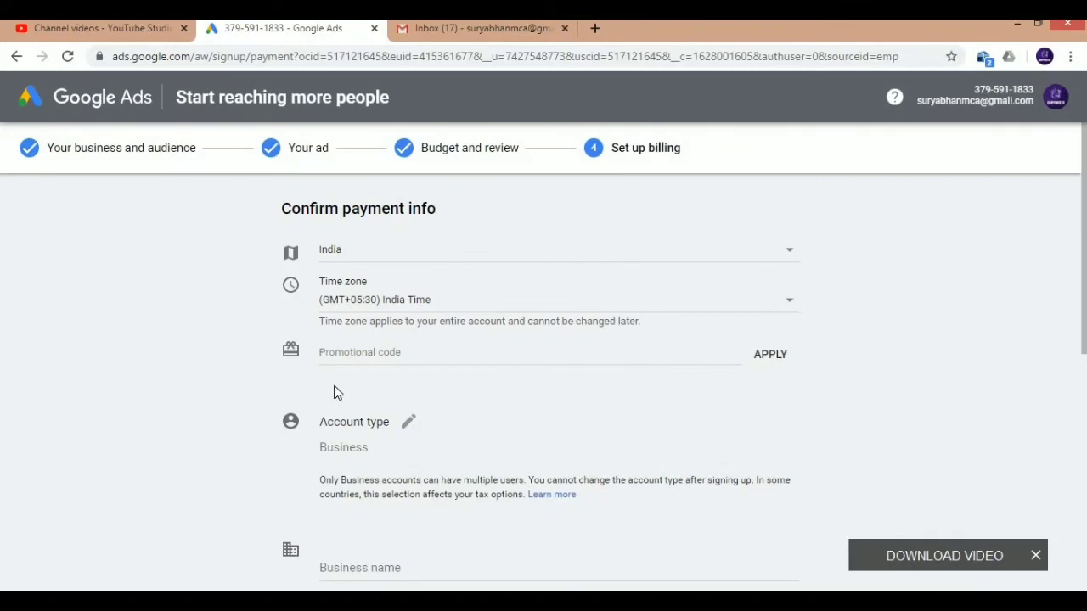
scroll(335, 411, "down", 1)
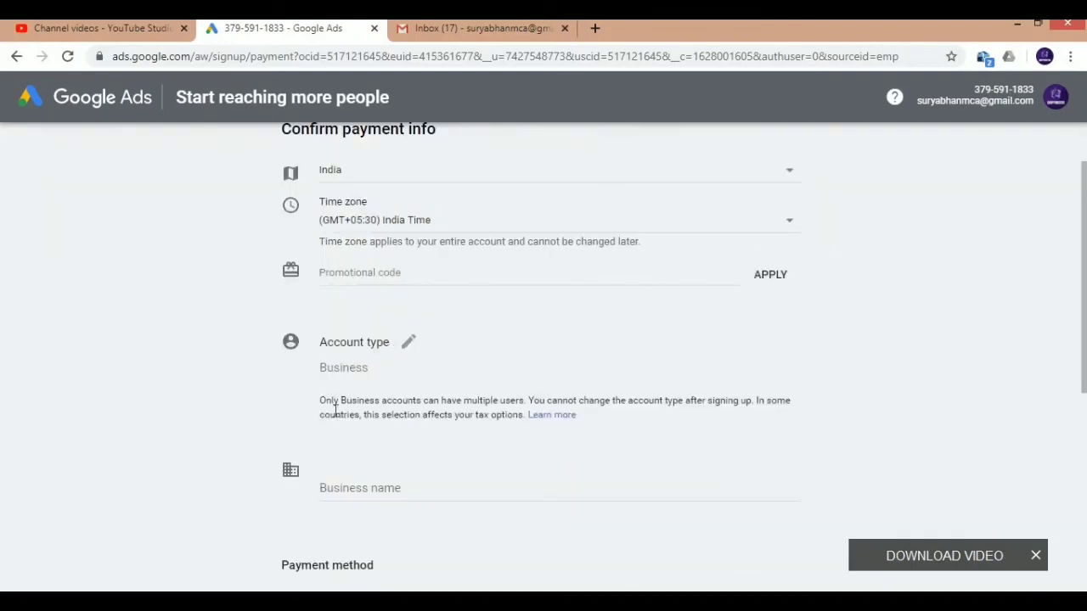